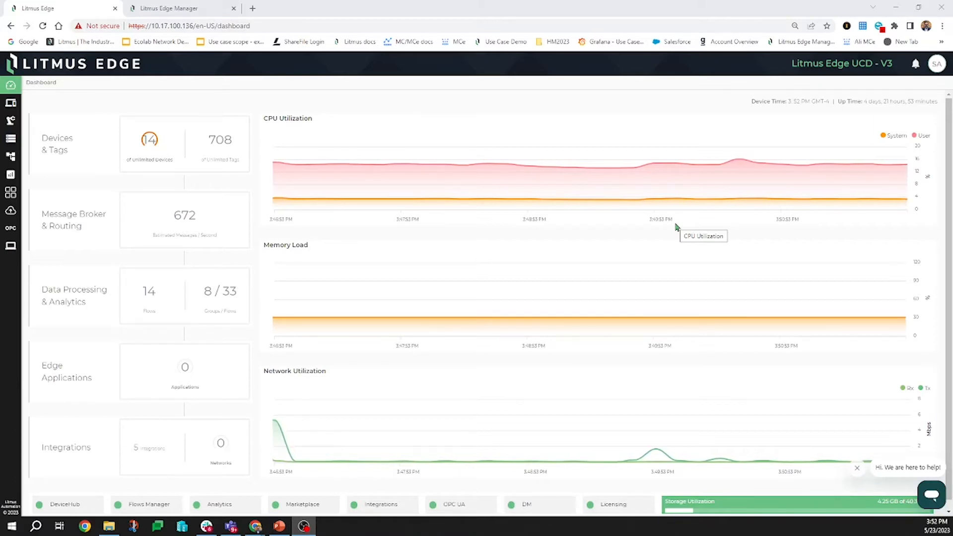
Open the DeviceHub device list and look through the device types offered for connecting a new device
mouse_move(621, 194)
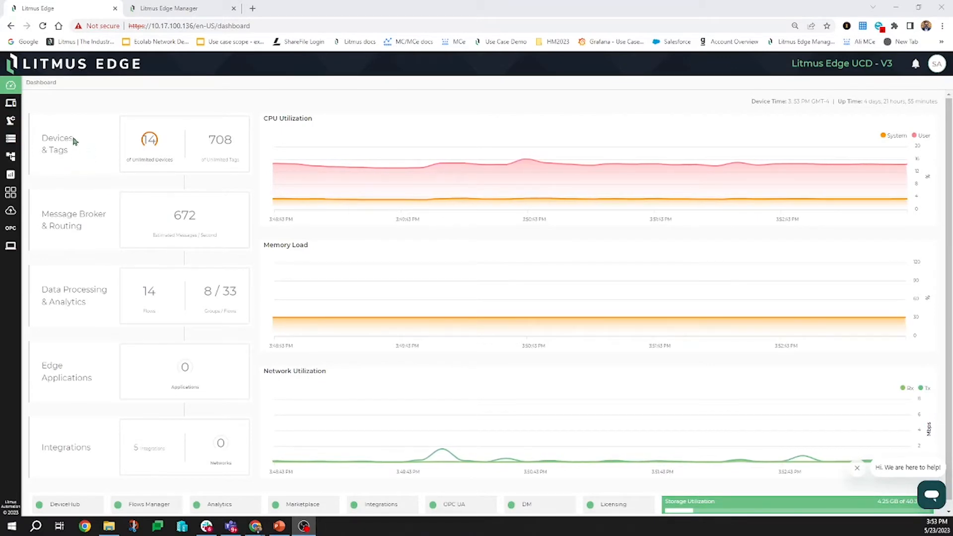
left_click(12, 108)
left_click(12, 106)
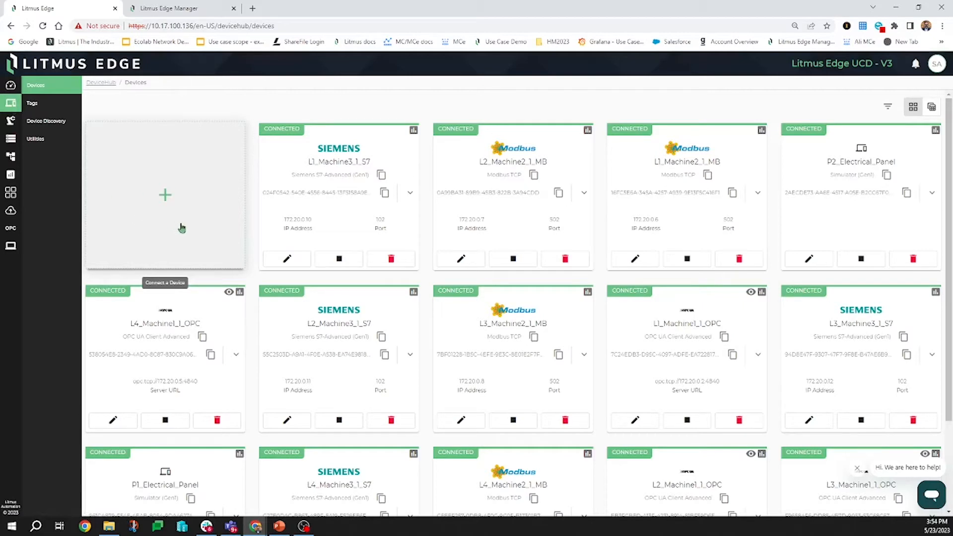
left_click(167, 230)
left_click(453, 288)
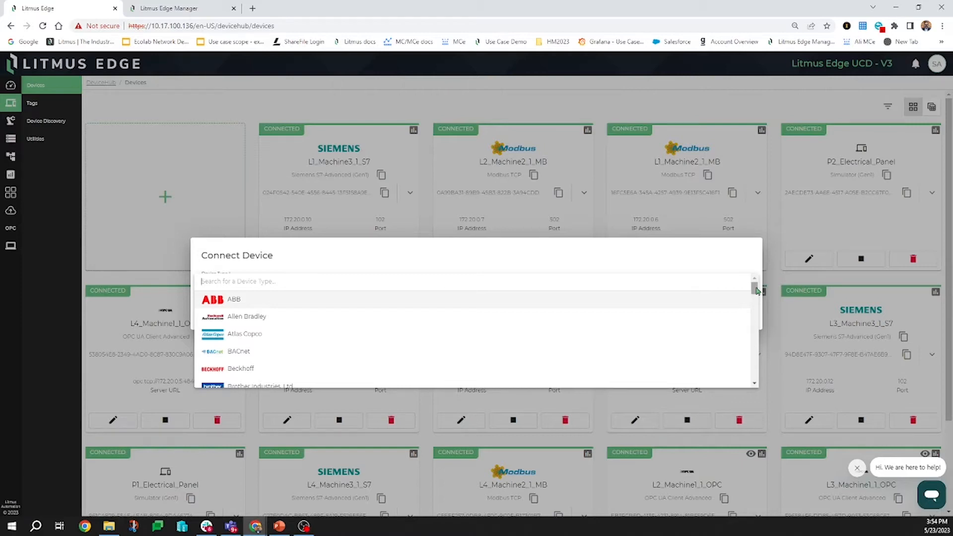
left_click_drag(756, 292, 756, 377)
left_click(596, 267)
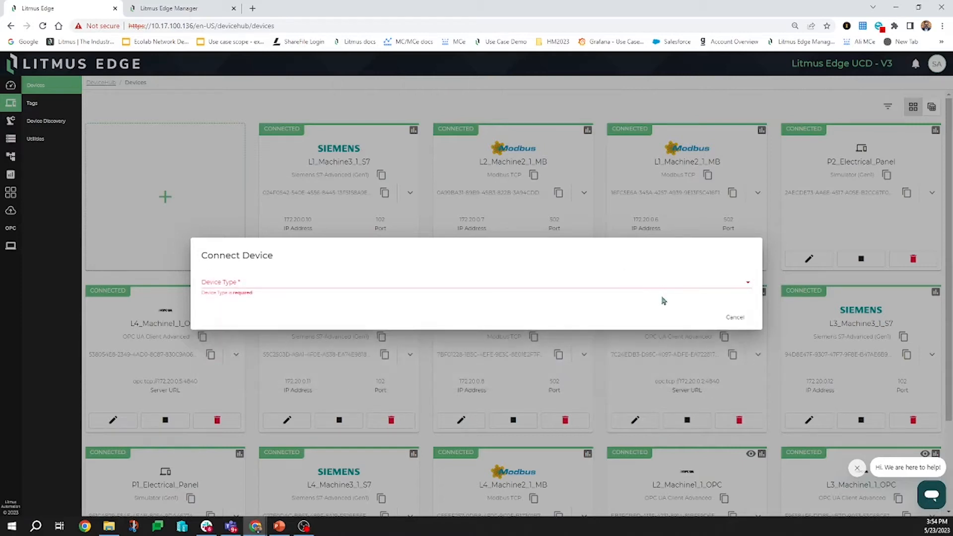
Examine the connection fields for an Allen Bradley device with the AB CompactLogix Ethernet FreeTag driver, without adding the device
left_click(738, 284)
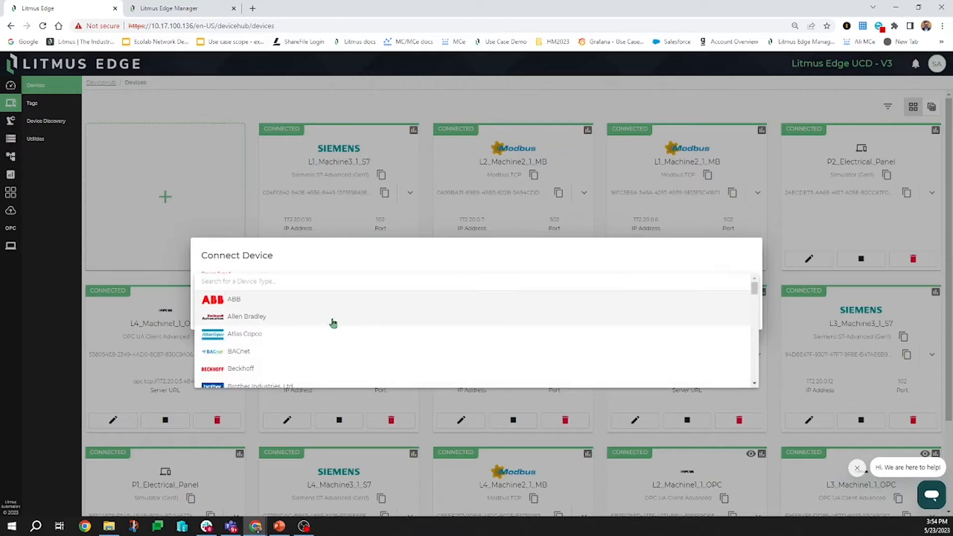
left_click(332, 322)
left_click(497, 282)
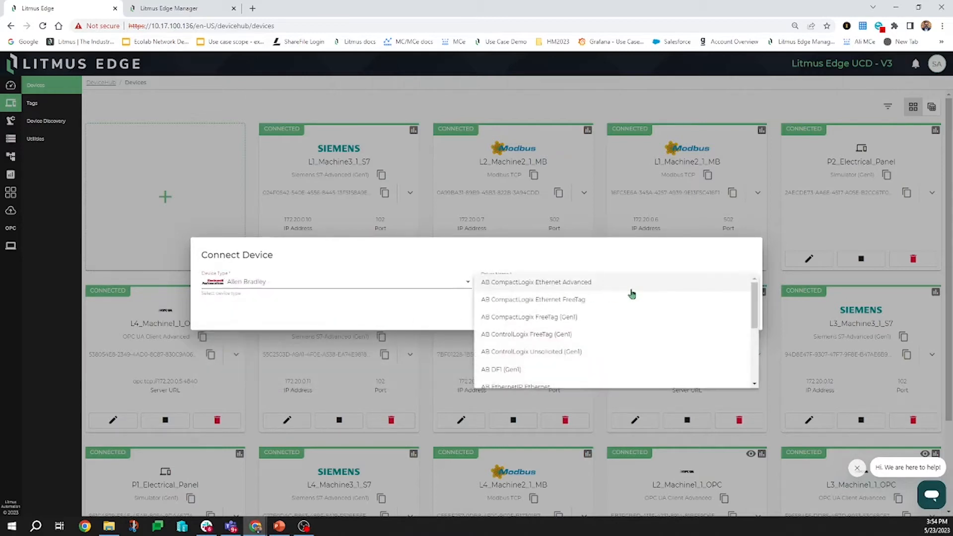
left_click(604, 301)
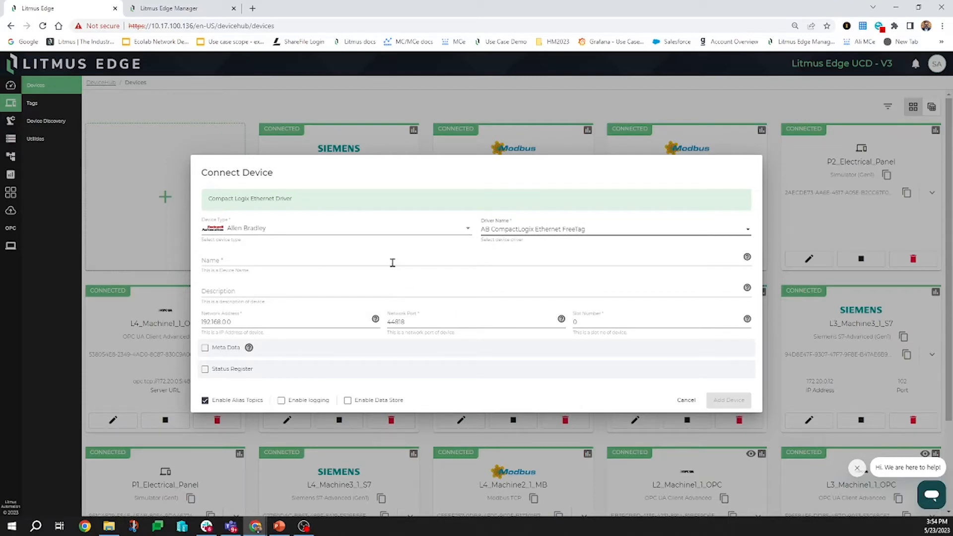
left_click(392, 263)
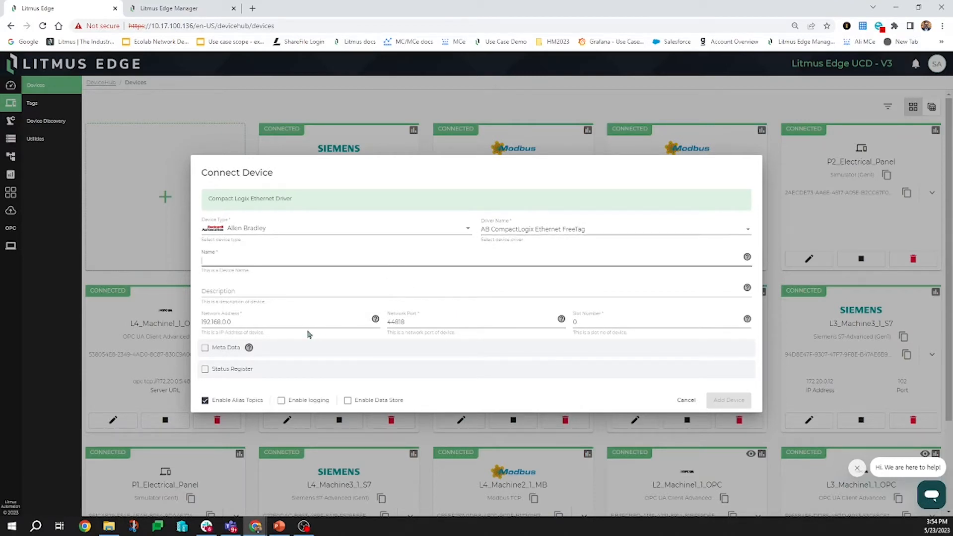
left_click(274, 319)
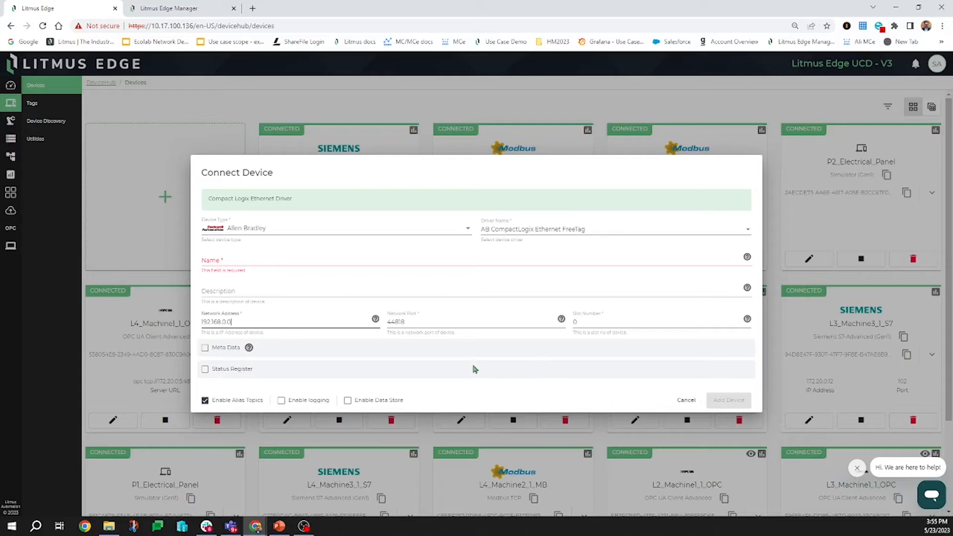
left_click(685, 400)
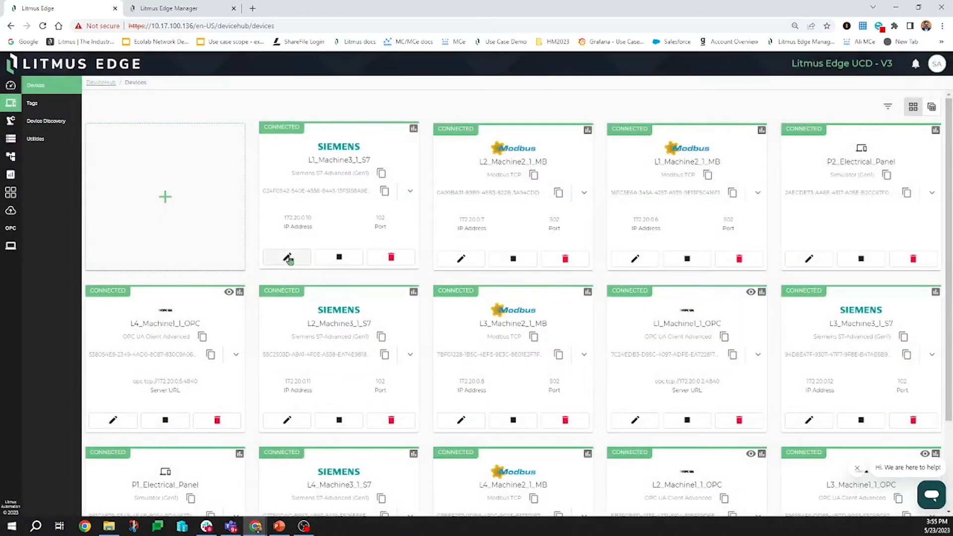
Examine the connection settings and metadata of the L1_Machine3_1_S7 device without updating it, and open its tag list
left_click(291, 255)
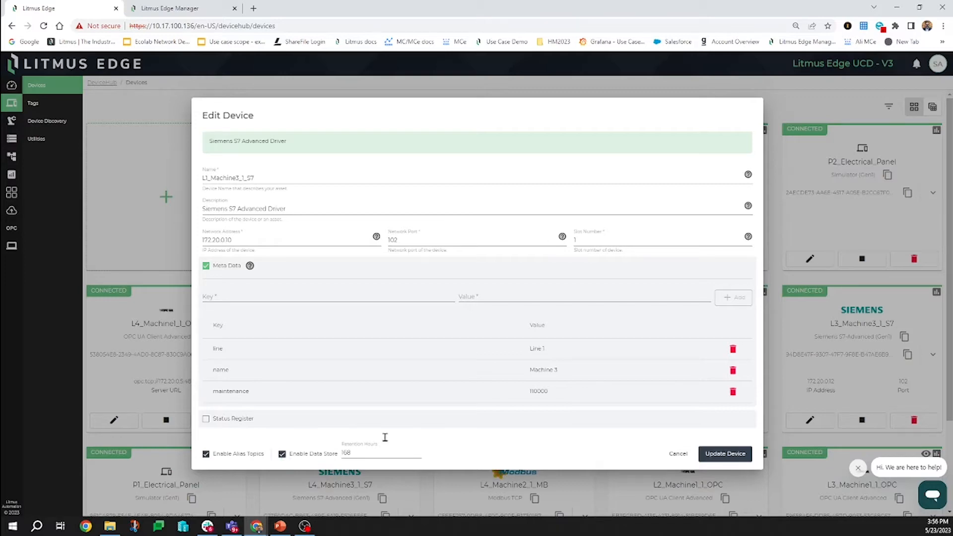
left_click(678, 453)
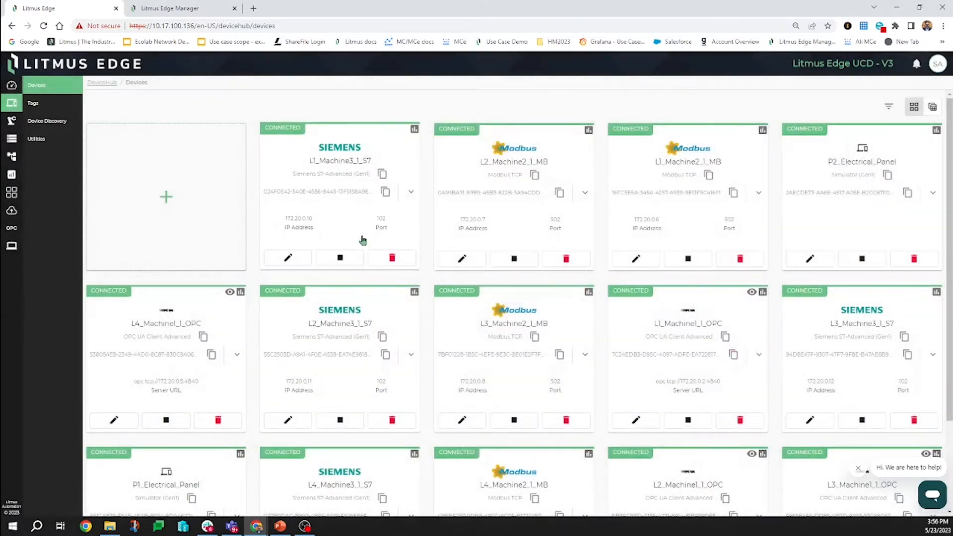
left_click(33, 103)
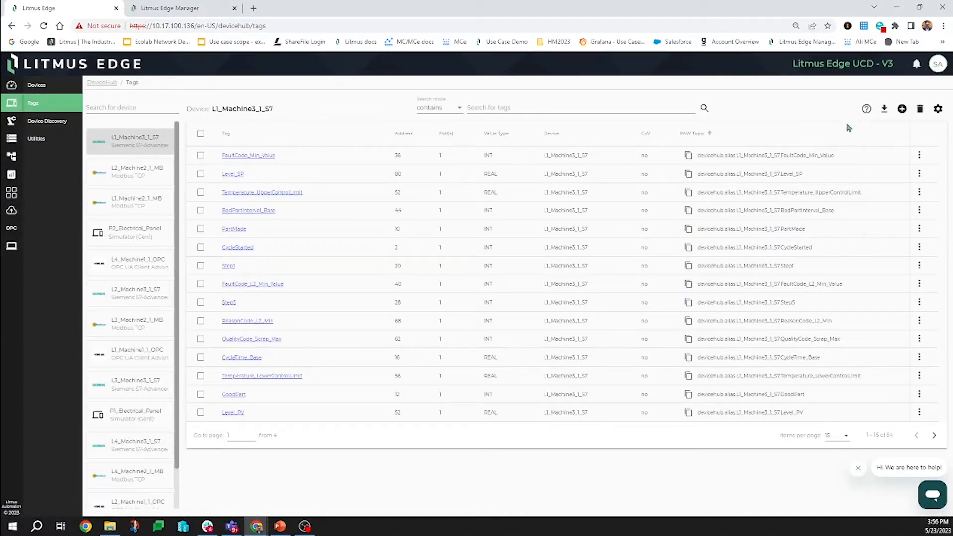
Browse the tags of L4_Machine1_1_OPC, select the whole Tags folder under Objects, and cancel without adding them
left_click(902, 108)
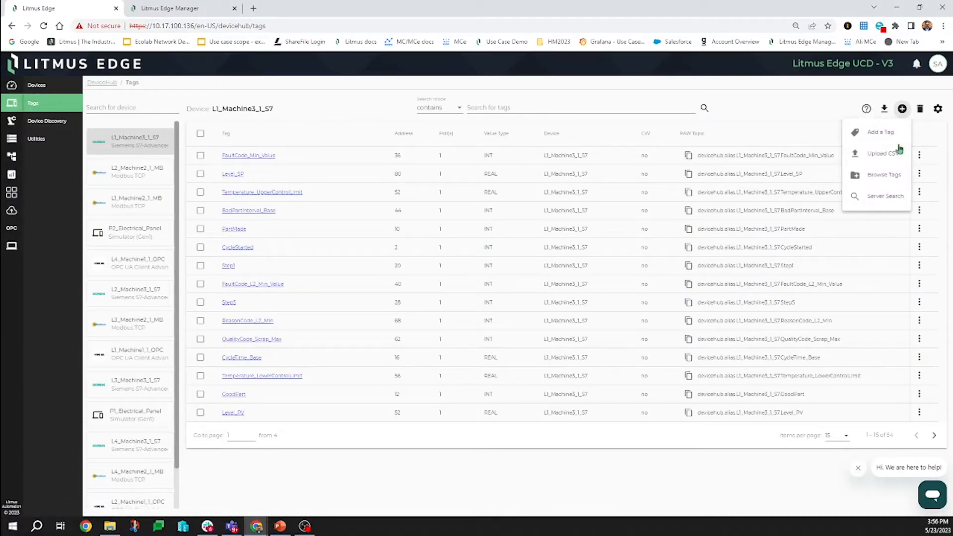
left_click(876, 176)
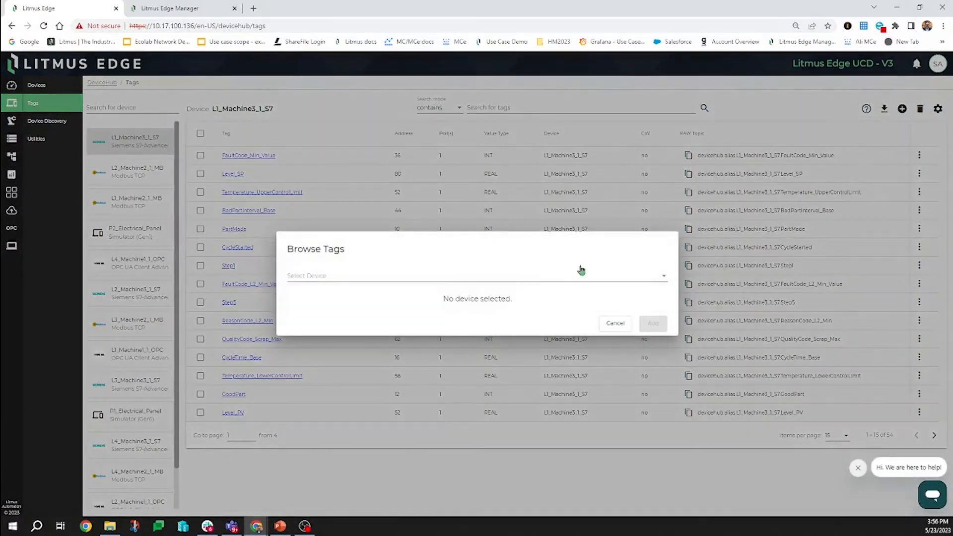
left_click(447, 280)
left_click(386, 285)
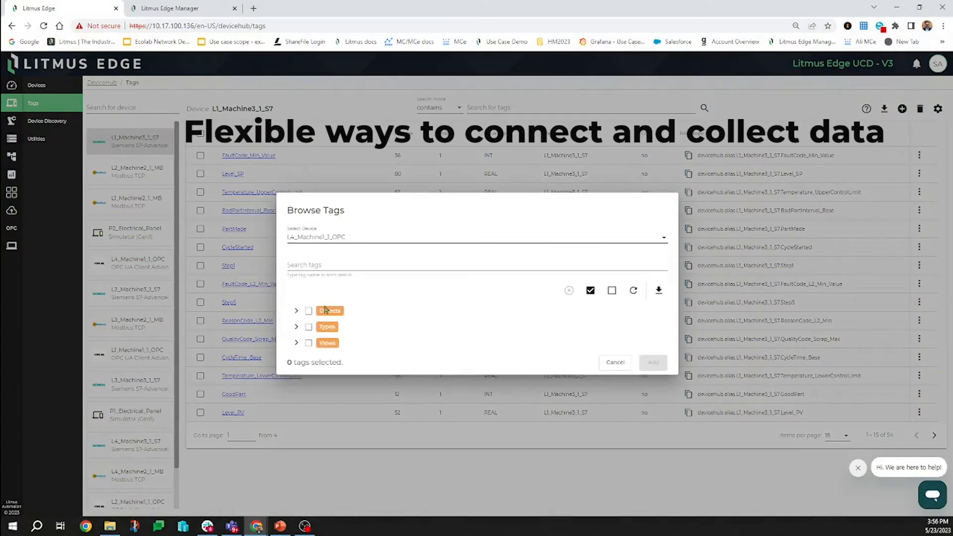
left_click(296, 311)
left_click(314, 319)
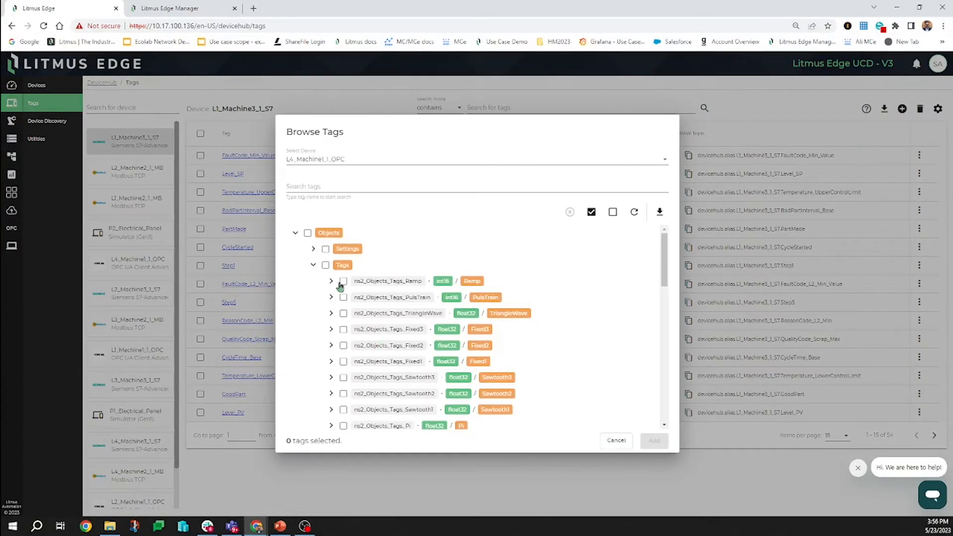
left_click(325, 265)
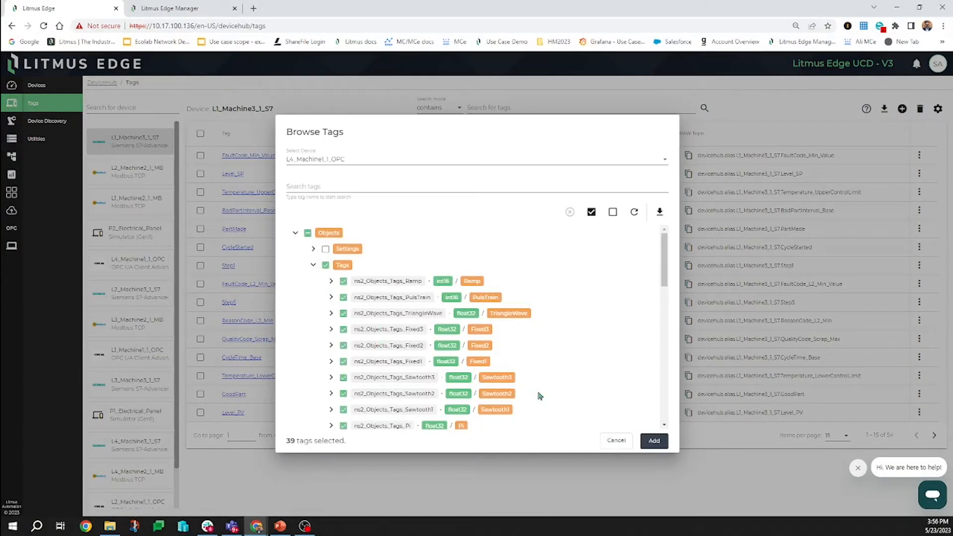
left_click(617, 443)
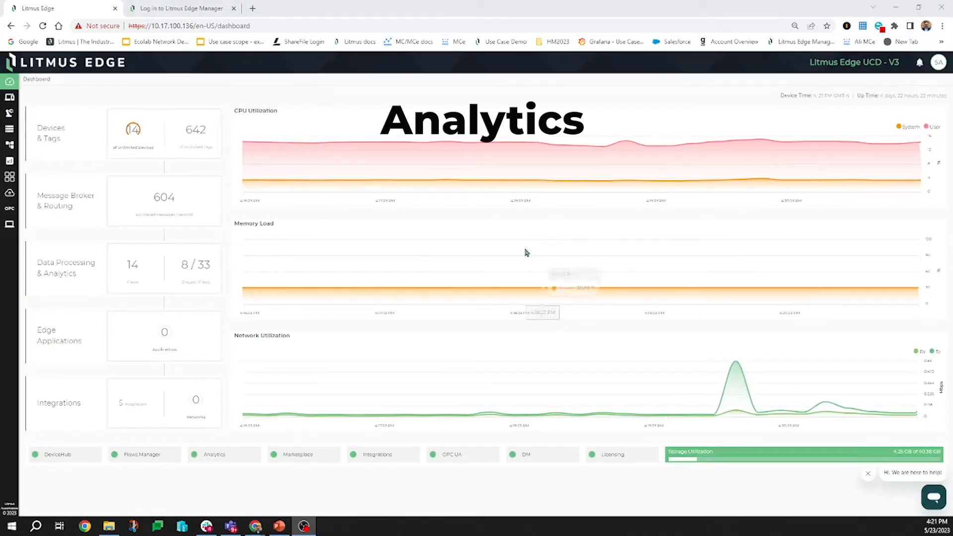
View the live Analytics messages of the Up/DownTime by Value processor and of the input feeding it
left_click(10, 161)
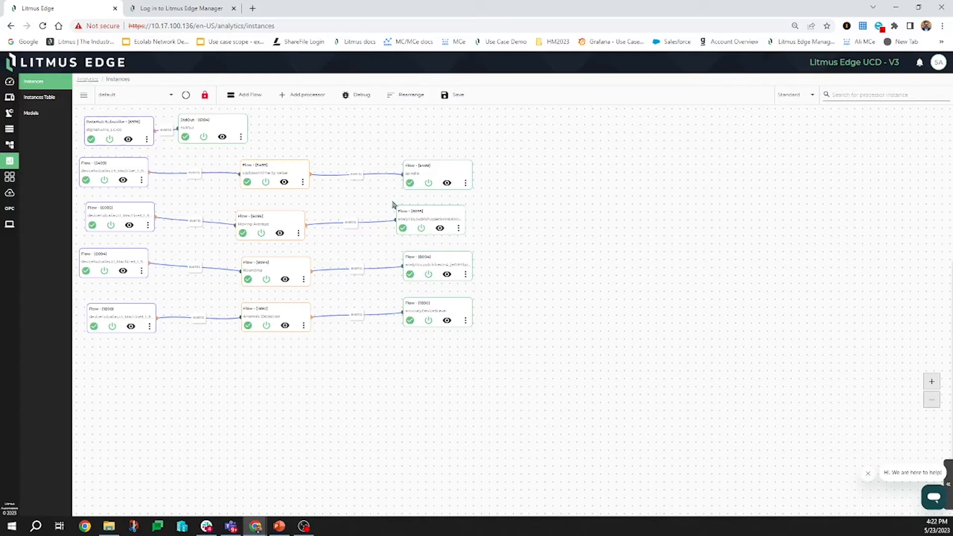
left_click(127, 182)
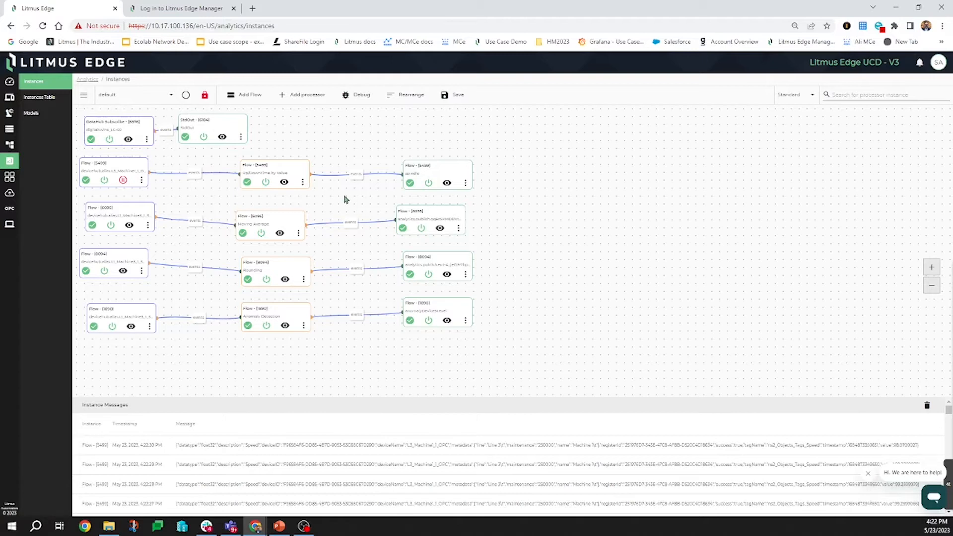
left_click(285, 182)
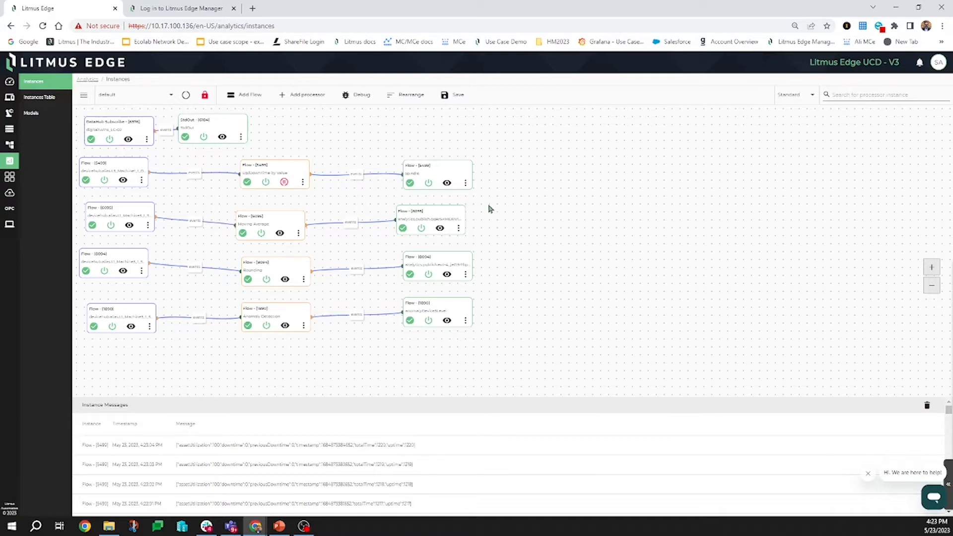
Examine the Up/DownTime by Value processor's unit, condition and desired value settings without saving
left_click(303, 182)
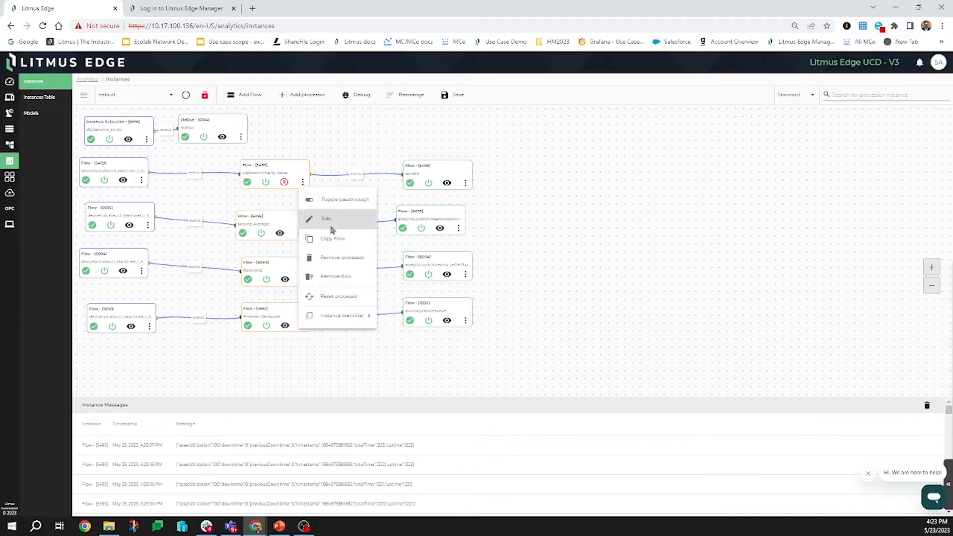
left_click(333, 221)
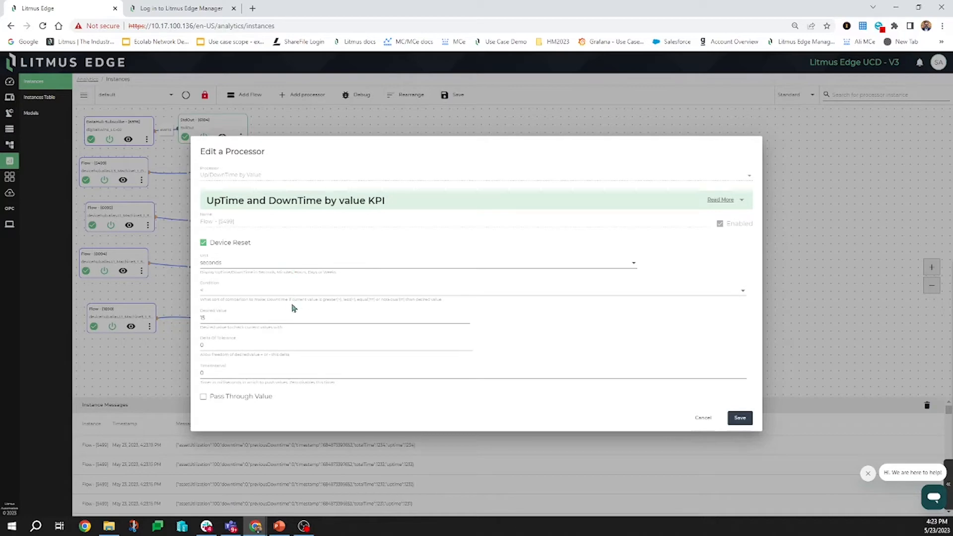
left_click(703, 418)
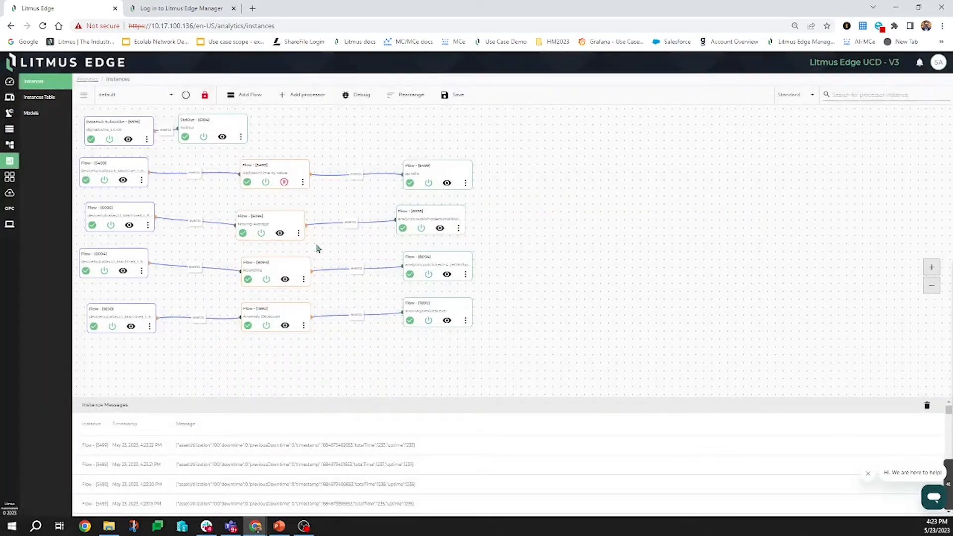
View the Moving Average processor's live messages and examine its processing type and window size without saving
left_click(279, 232)
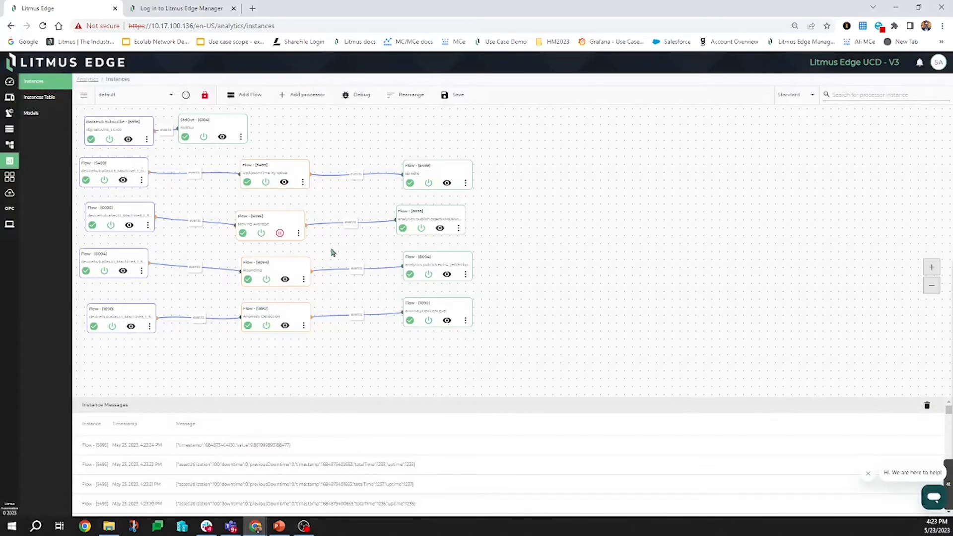
left_click(299, 234)
left_click(320, 270)
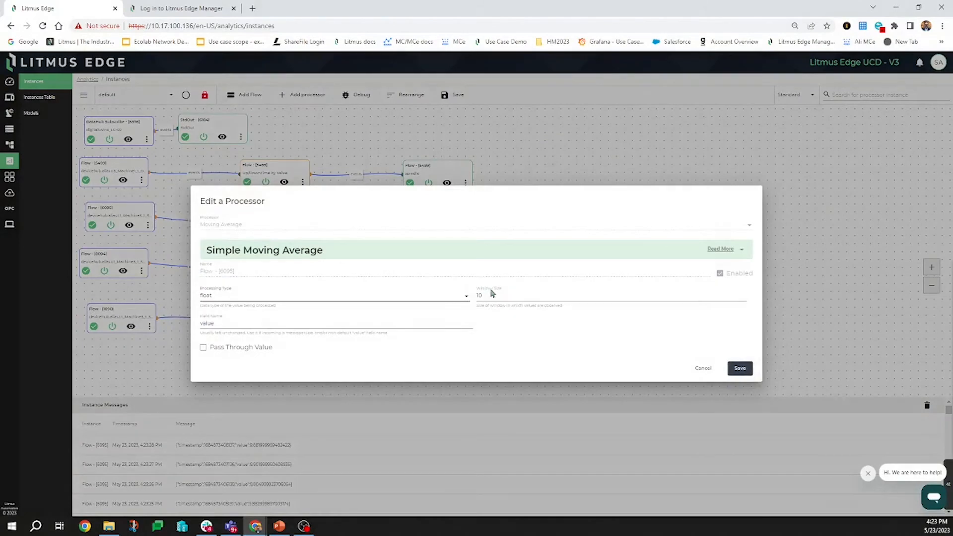
left_click(506, 296)
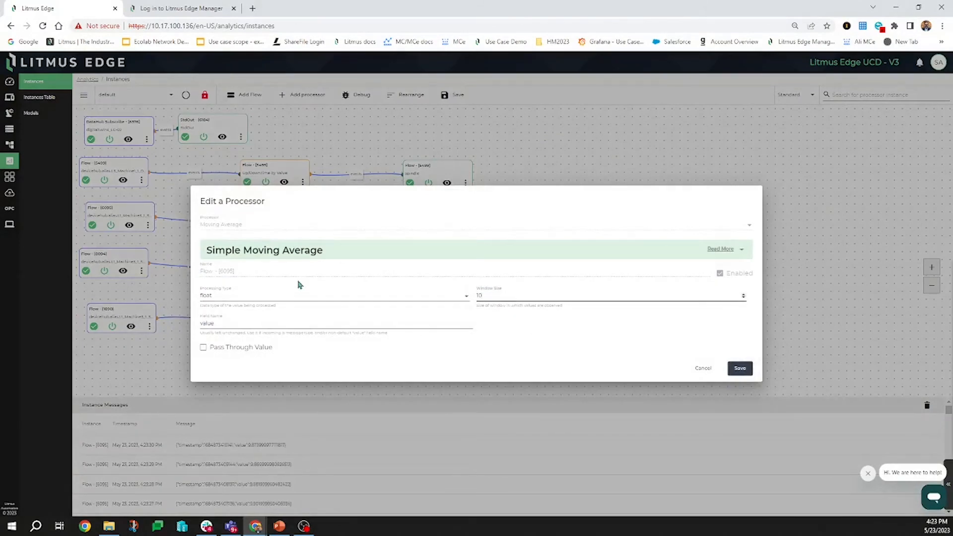
left_click(703, 368)
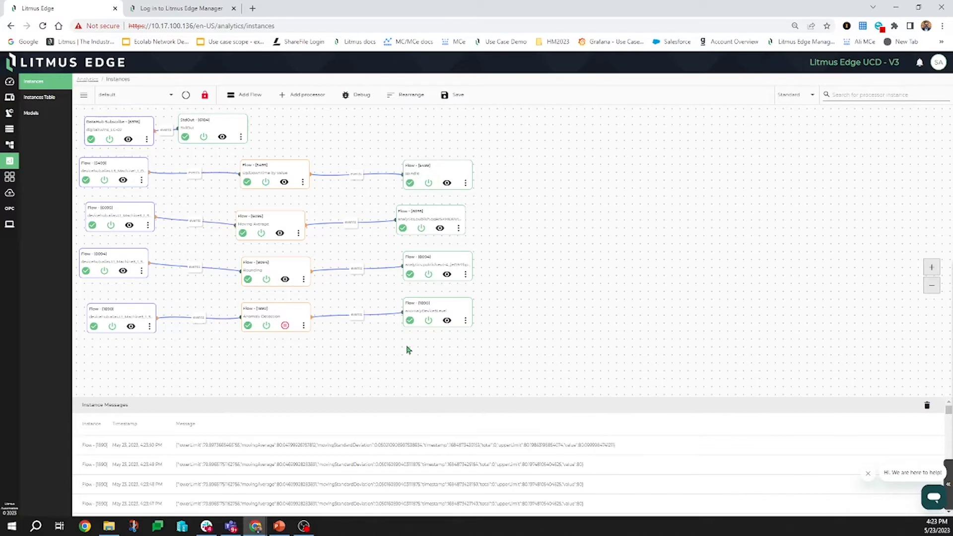
Examine the Anomaly Detection processor's deviations and window size settings without saving
left_click(303, 325)
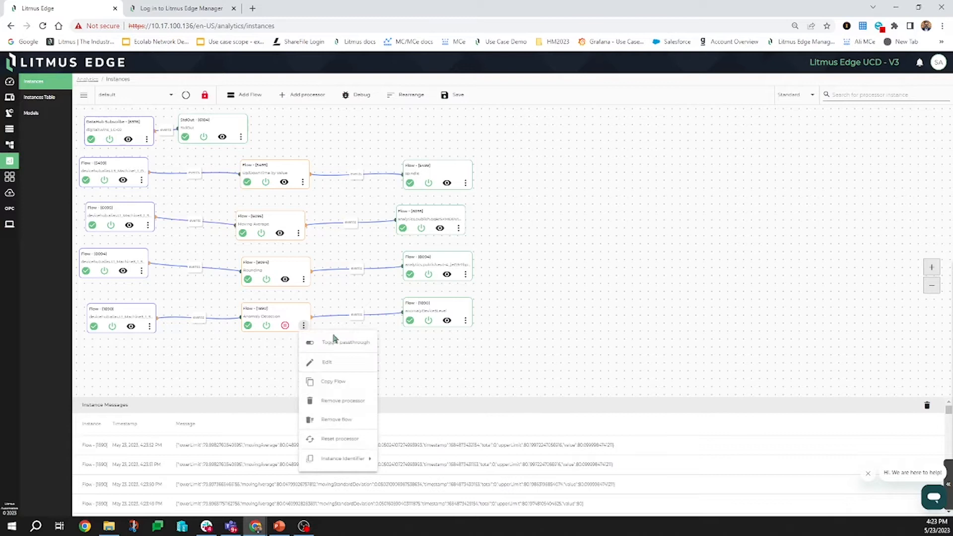
left_click(332, 364)
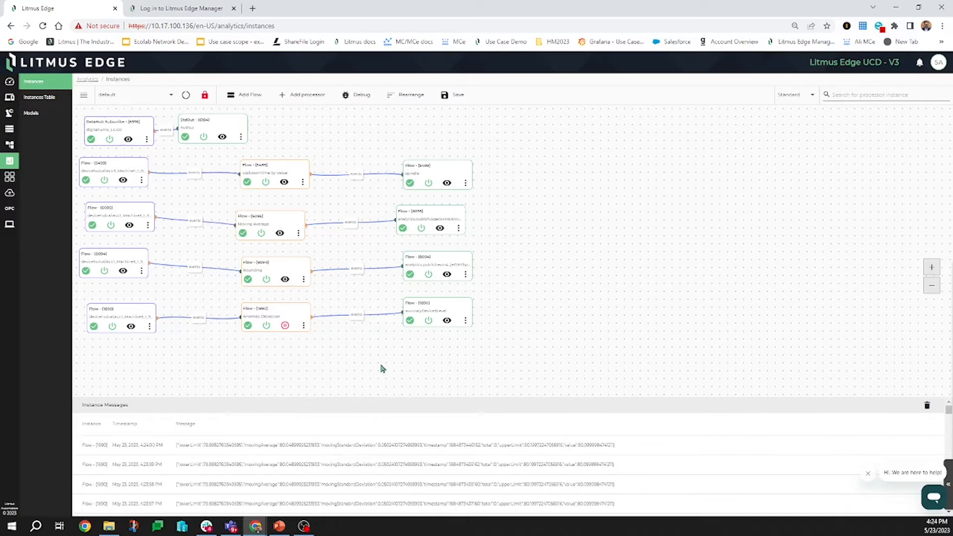
left_click(304, 330)
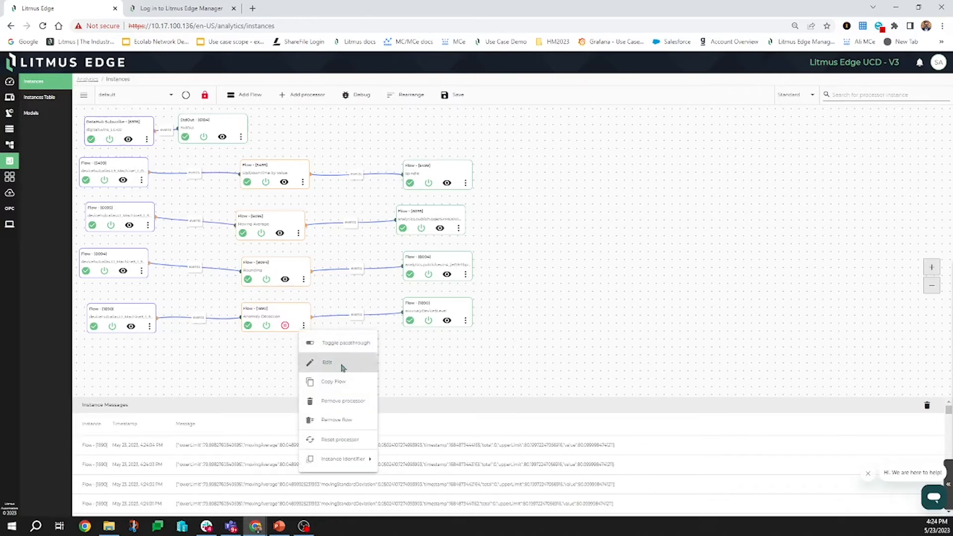
left_click(329, 363)
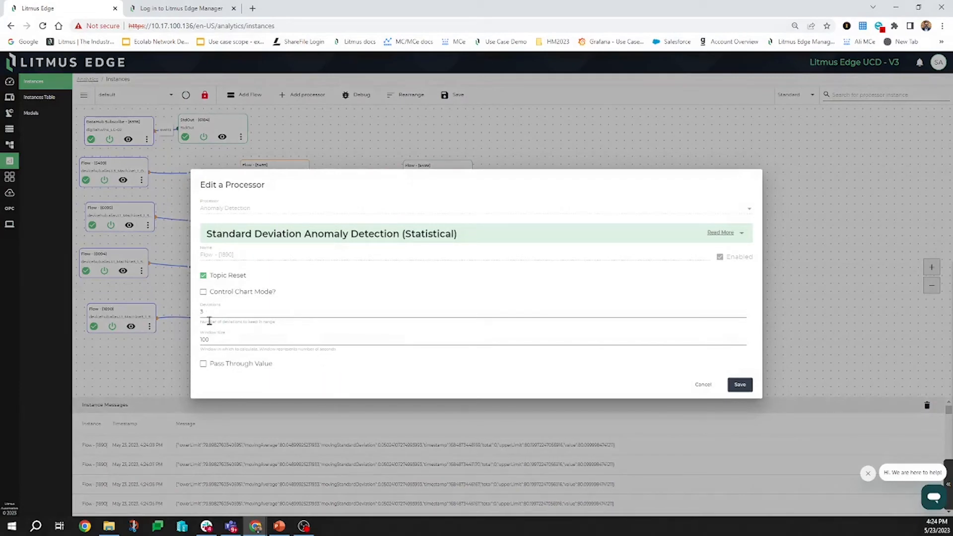
left_click(699, 386)
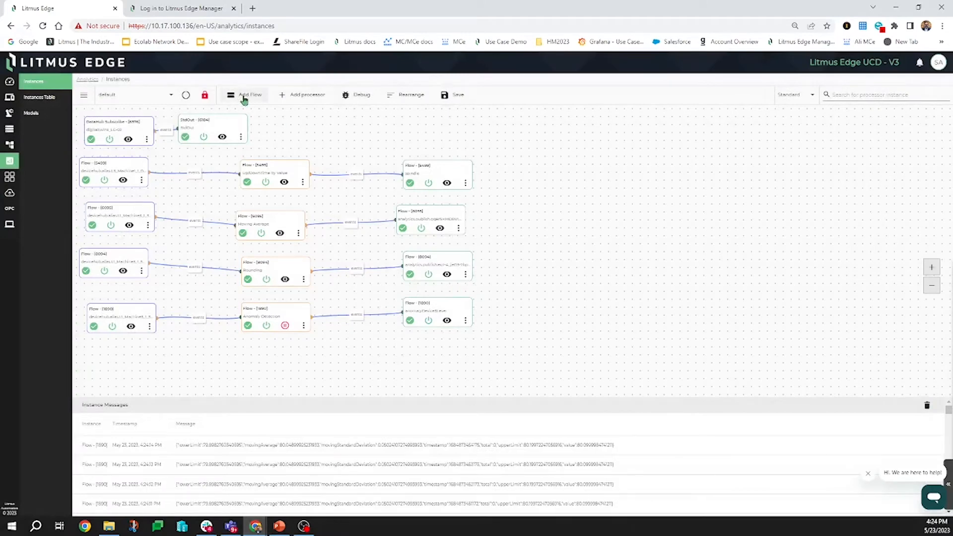
Start a flow named Current with a DataHub Subscribe input for device L1_Machine3_1_S7 and its FaultCode_Min_Value topic
left_click(244, 99)
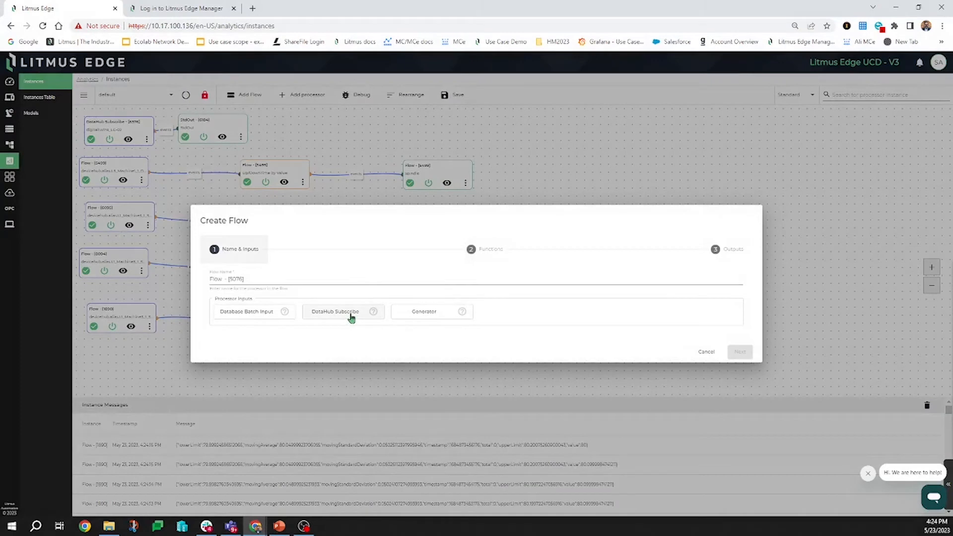
left_click(350, 315)
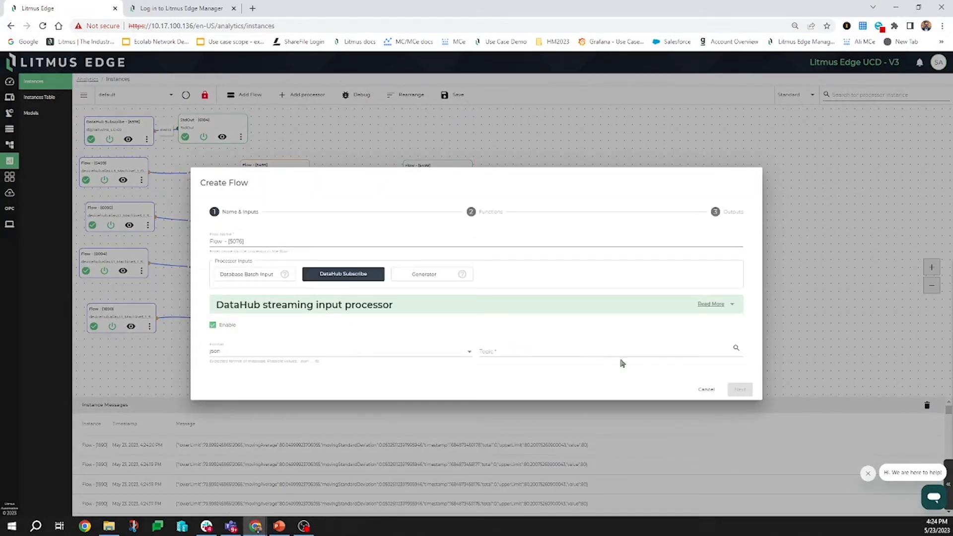
left_click(735, 347)
left_click(539, 360)
left_click(513, 352)
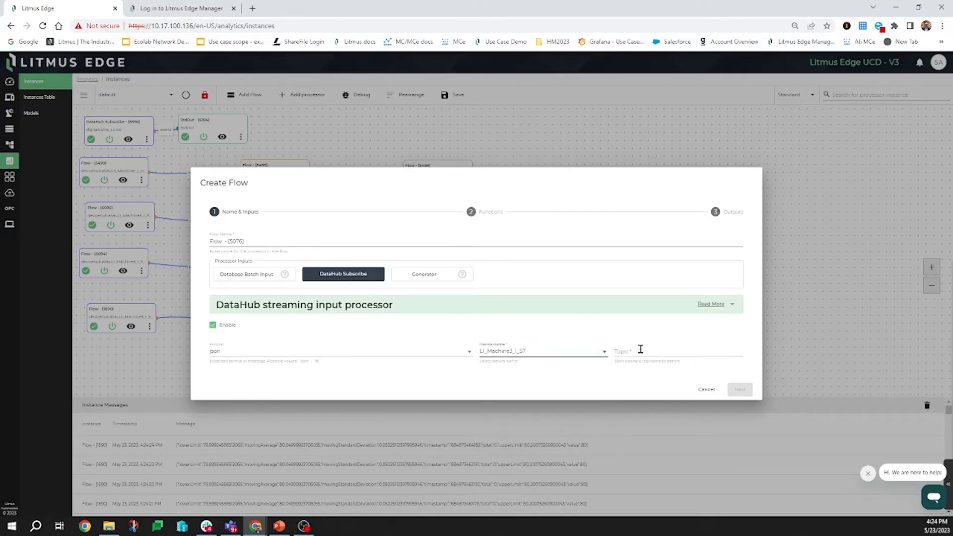
left_click(640, 350)
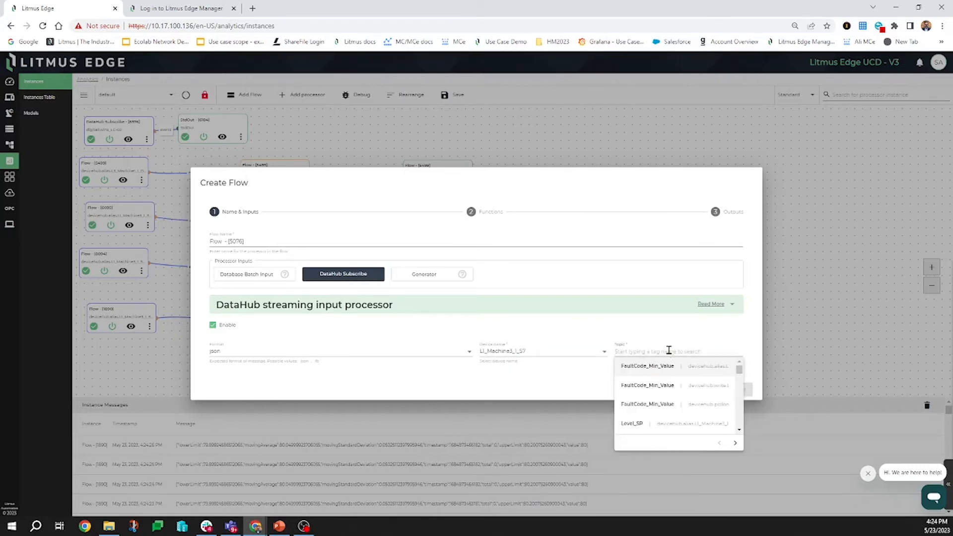
left_click(660, 367)
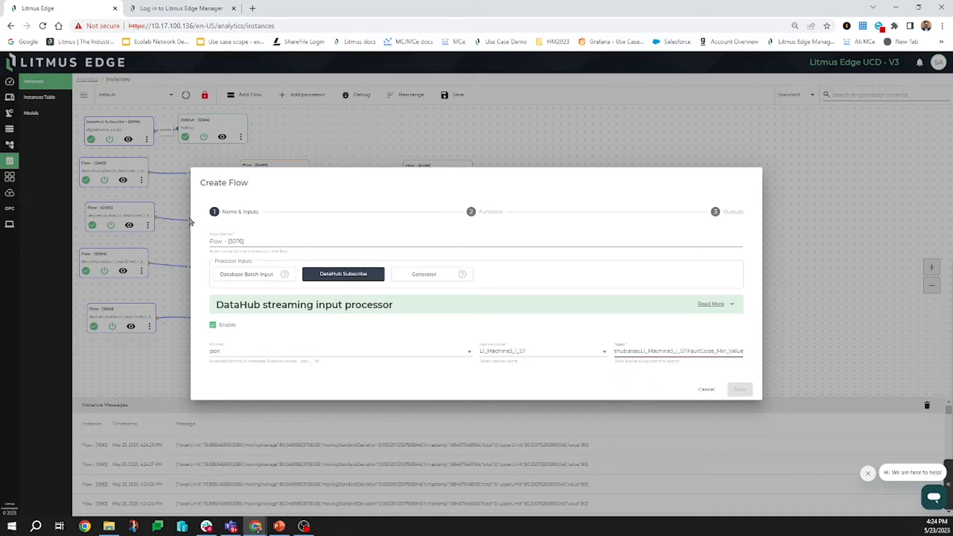
triple_click(263, 244)
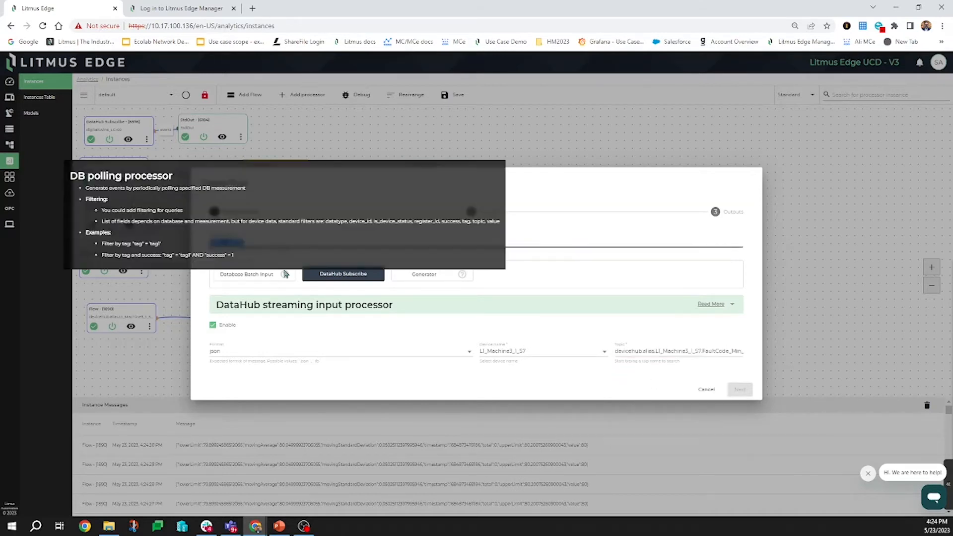
type("Current")
left_click(740, 391)
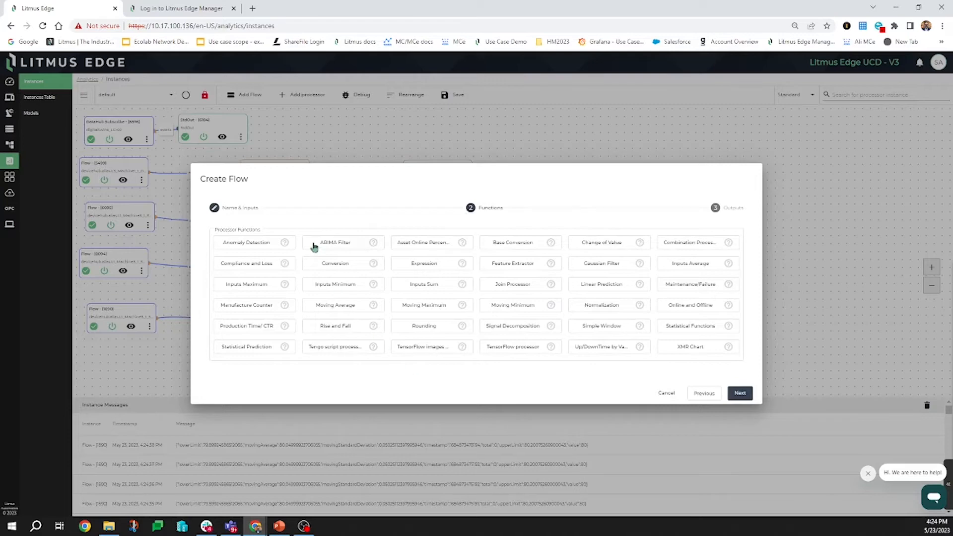
Read the help descriptions of the Anomaly Detection, Manufacture Counter and Statistical Prediction functions
mouse_move(285, 247)
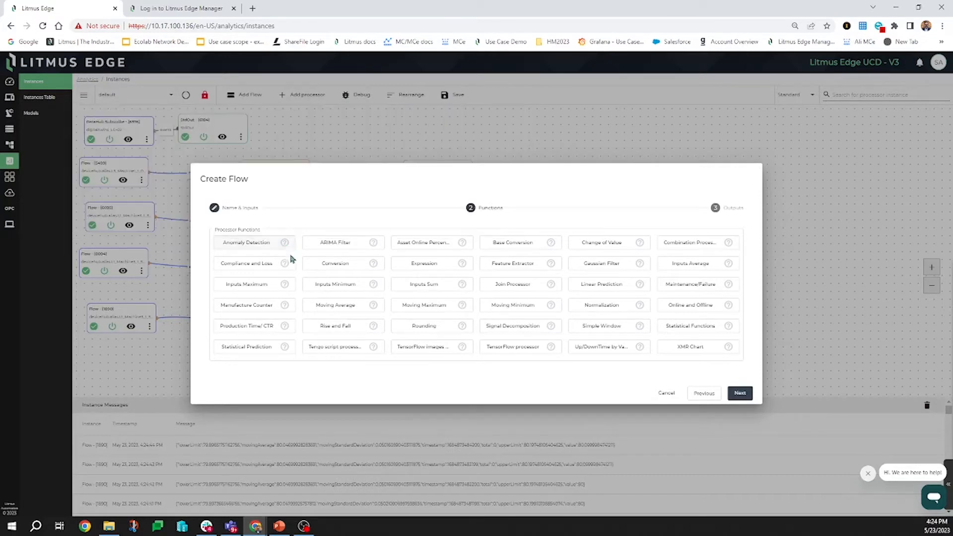
mouse_move(285, 306)
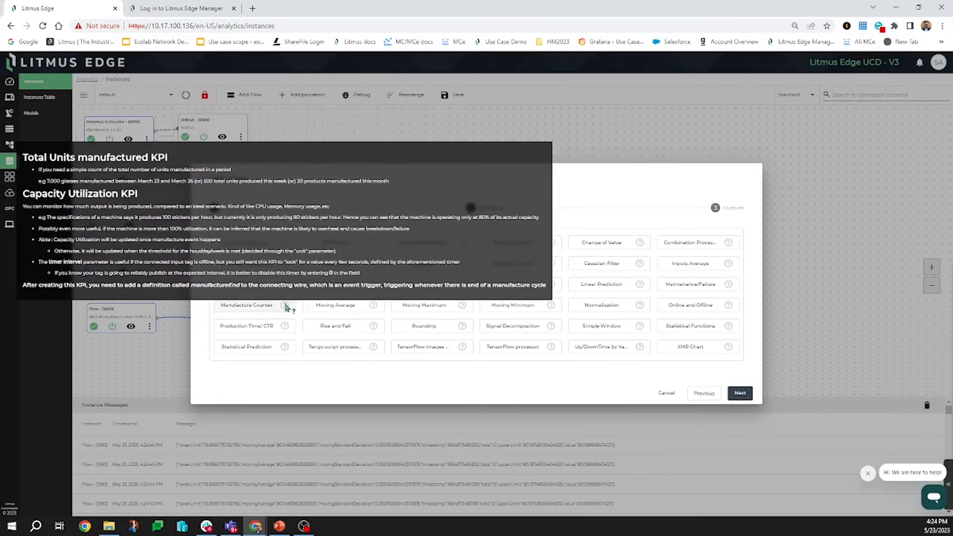
mouse_move(287, 350)
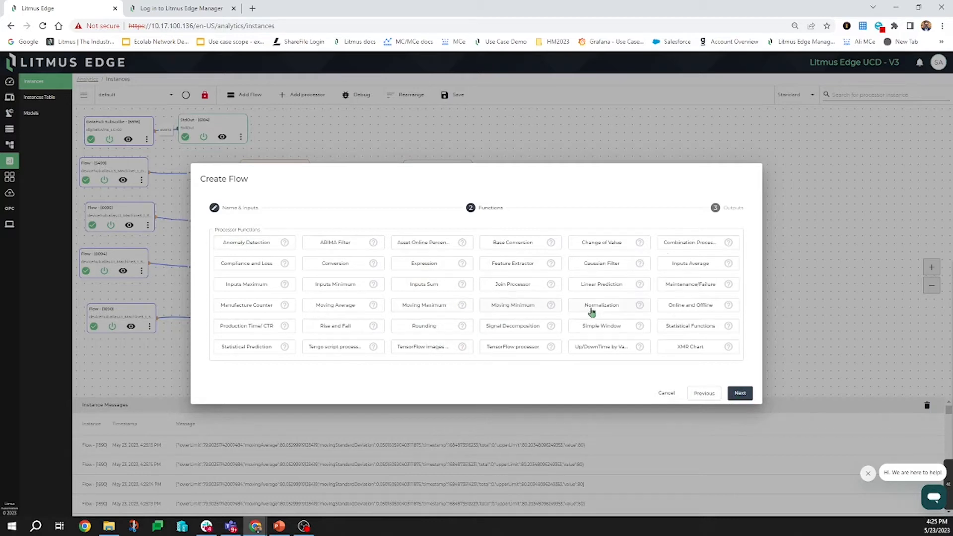
Try a Moving Average function with a chosen processing type, continue to the flow's outputs, and discard the new flow
left_click(339, 307)
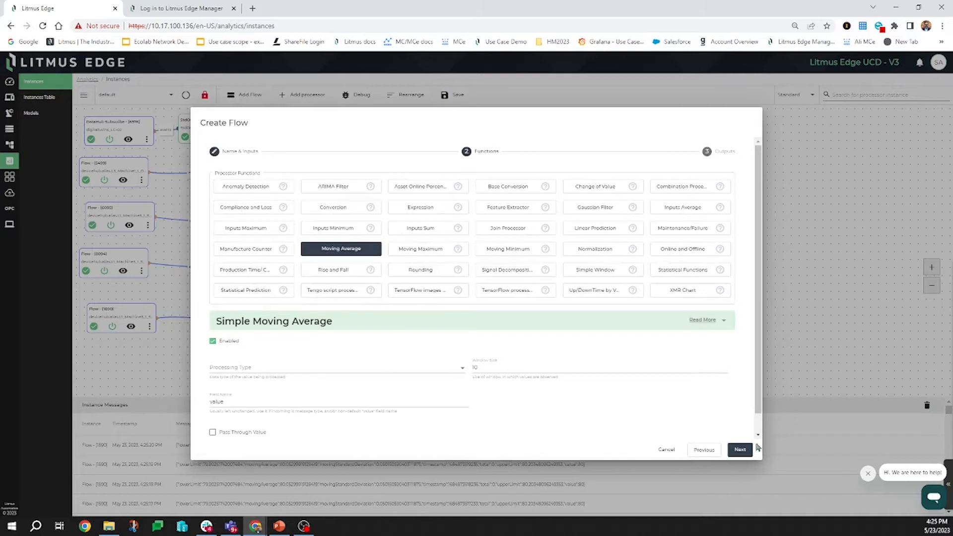
left_click(424, 368)
left_click(292, 377)
left_click(739, 449)
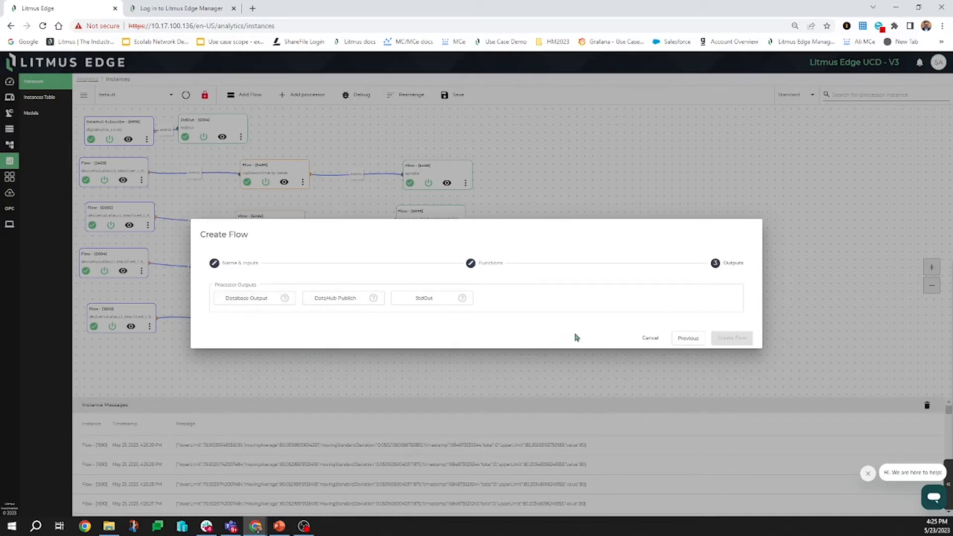
left_click(648, 337)
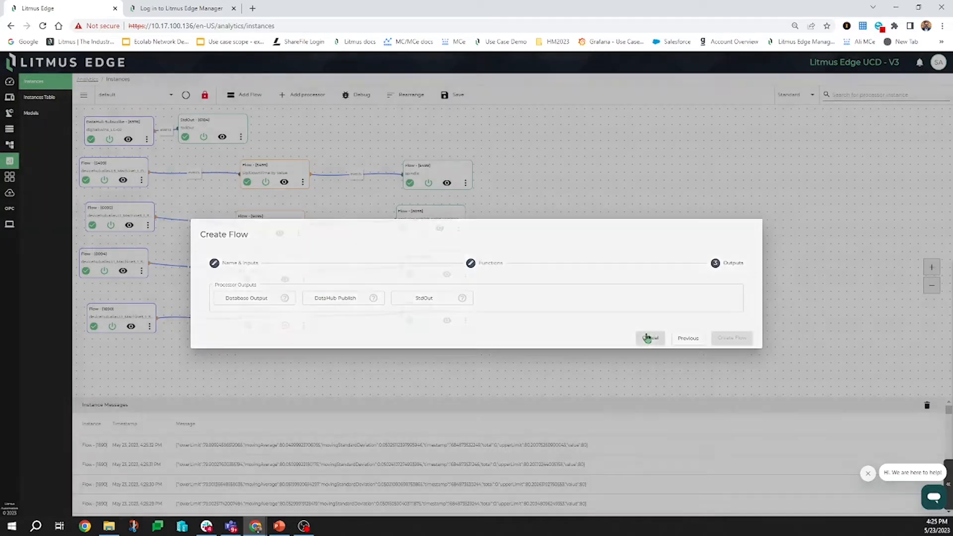
Switch the displayed analytics group from default to OEE - Line 1
left_click(170, 99)
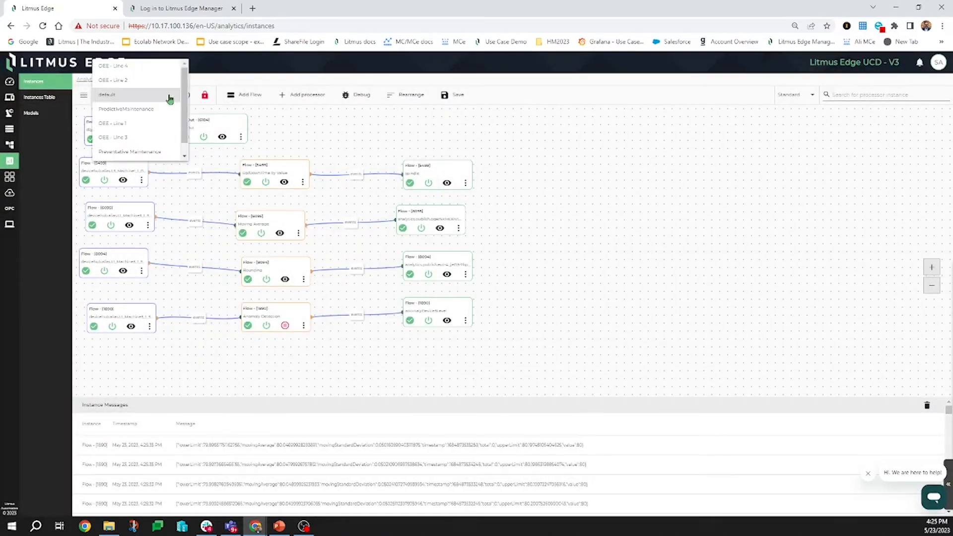
left_click(142, 124)
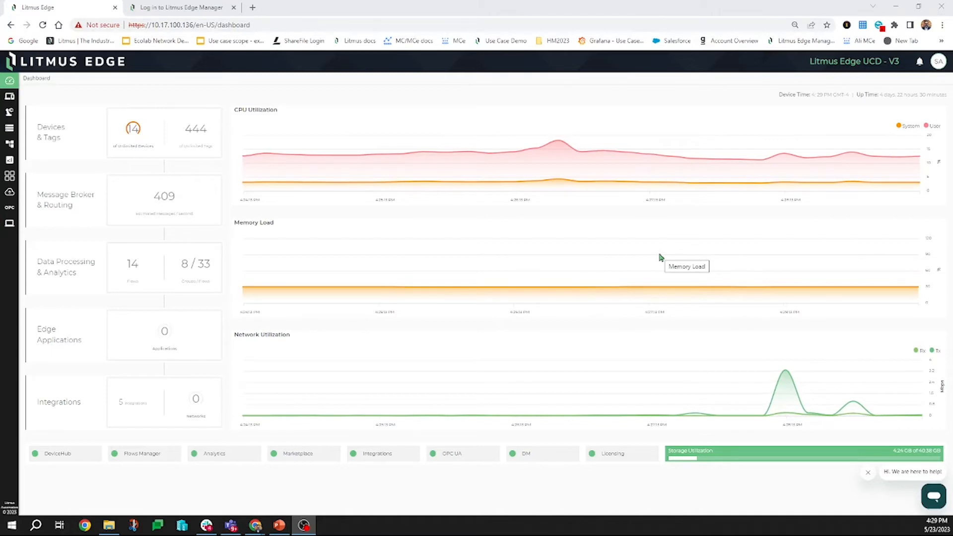
View the Flows Manager overview and open the production flow's editor
left_click(9, 143)
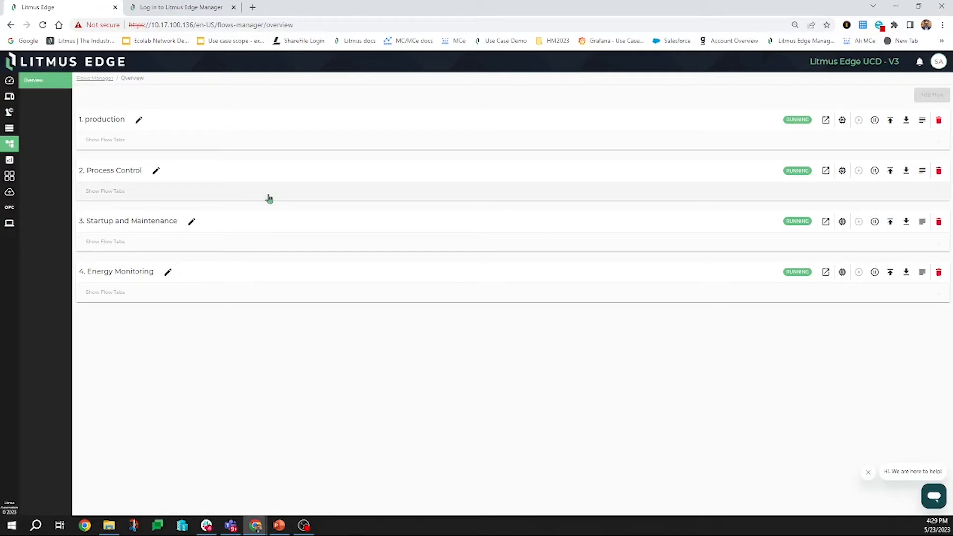
left_click(826, 120)
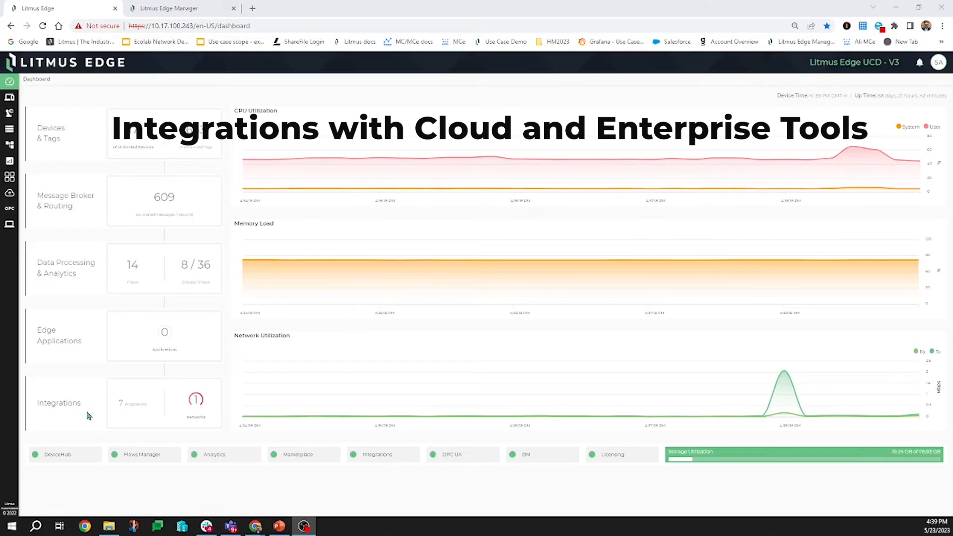
View the configured integrations and browse the available connector providers without adding one
left_click(9, 192)
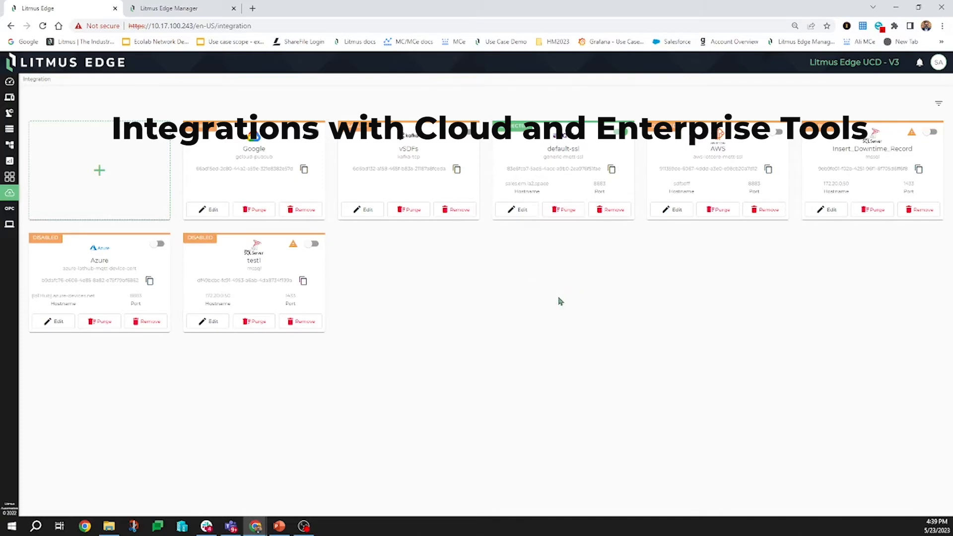
left_click(100, 187)
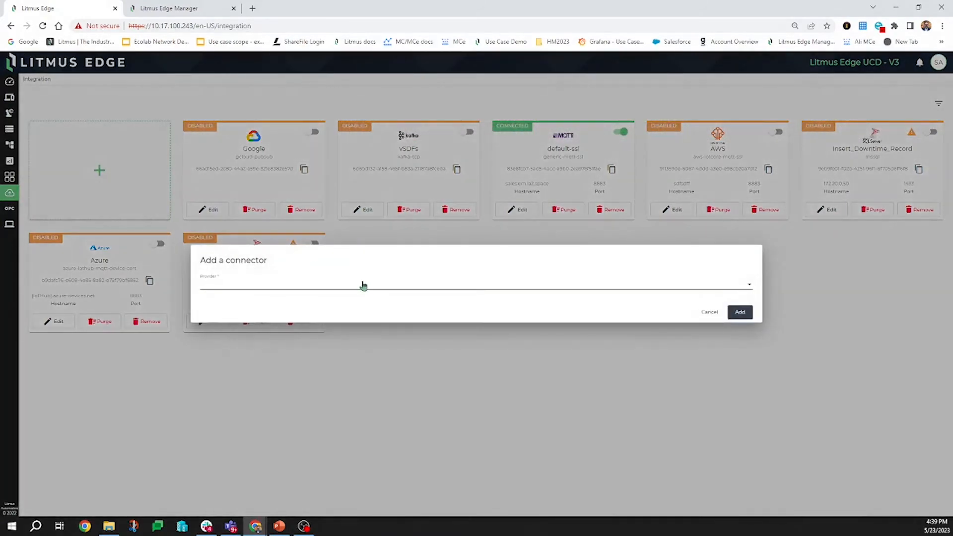
left_click(402, 288)
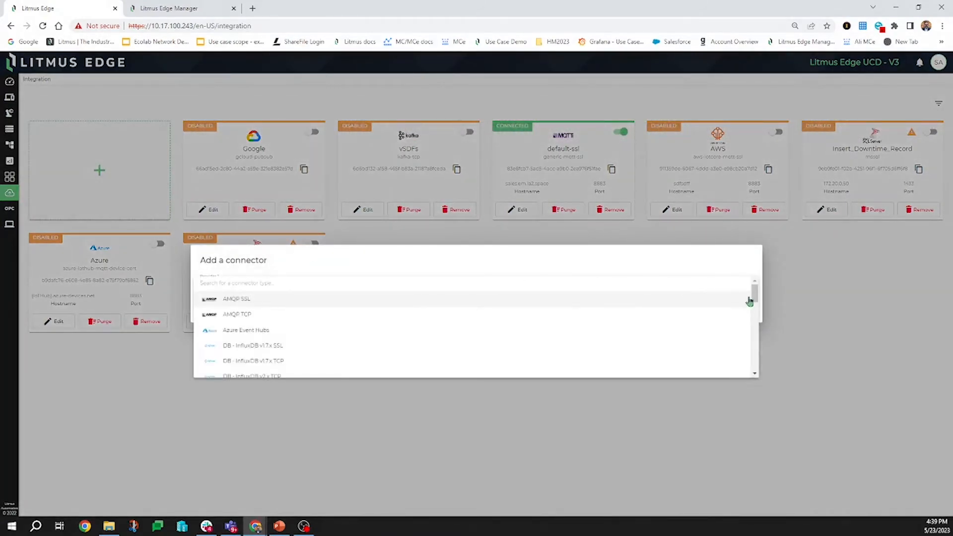
left_click_drag(754, 296, 749, 364)
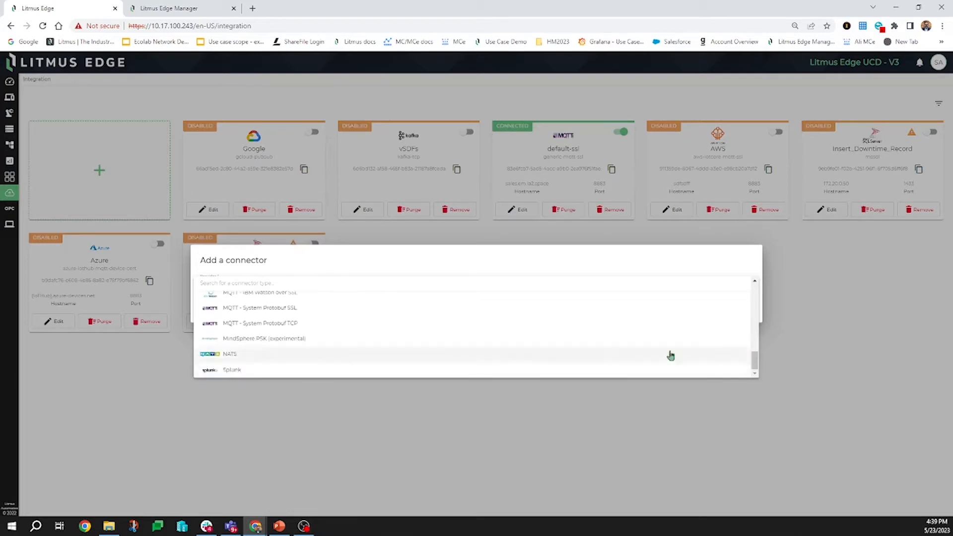
left_click(420, 259)
left_click(700, 311)
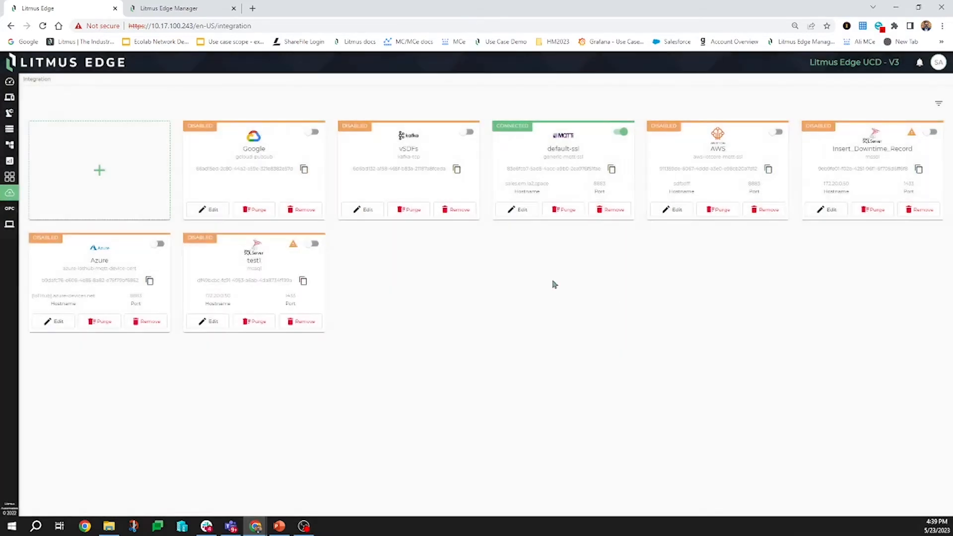
Examine the default-ssl MQTT connector's connection, certificate and credential settings without saving
left_click(514, 209)
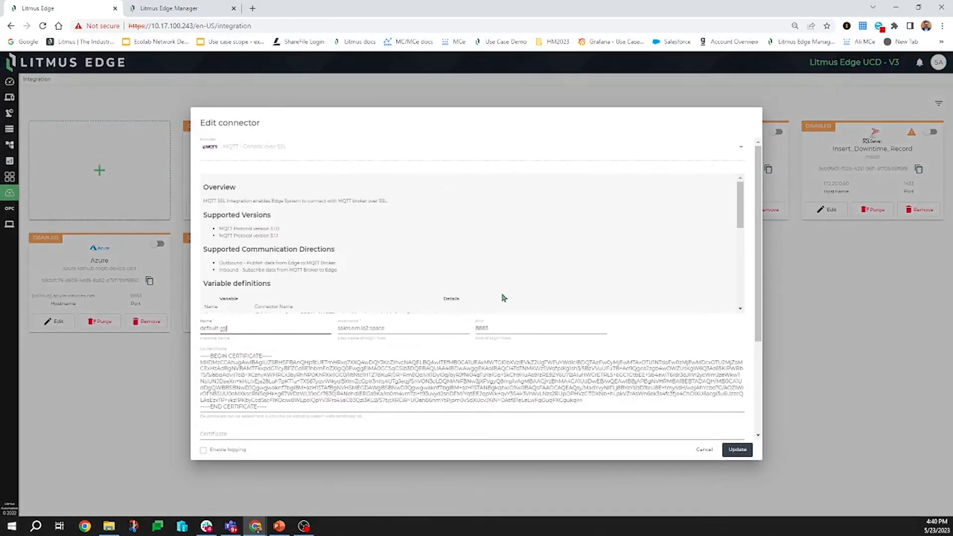
left_click_drag(757, 205, 757, 298)
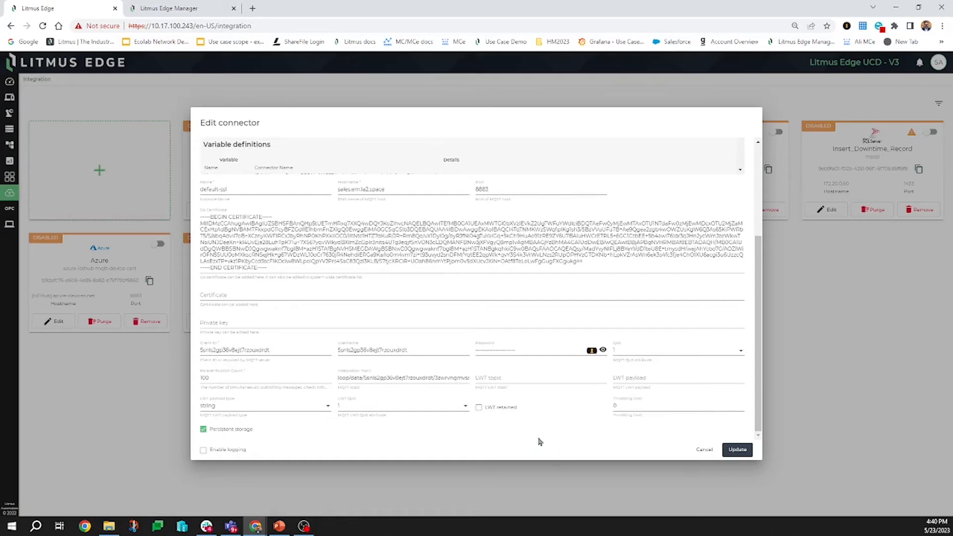
left_click(701, 450)
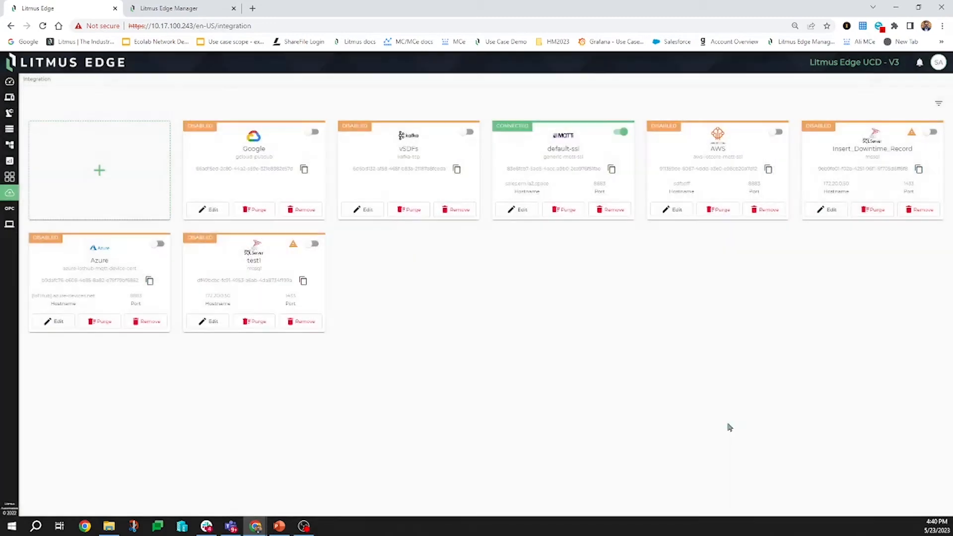
View the default-ssl connector's topics and preview a Remote to Local - Inbound data integration without saving, and return to the integrations
left_click(540, 164)
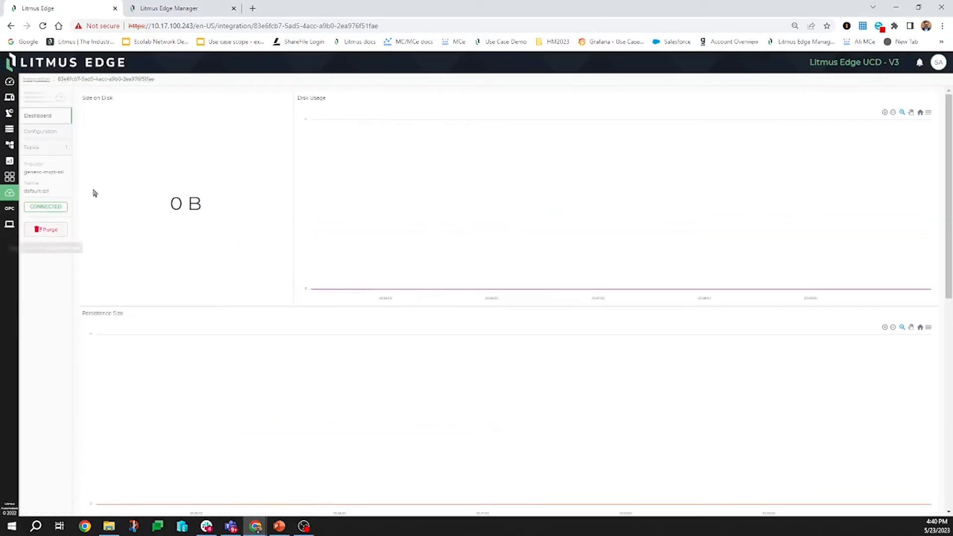
left_click(30, 150)
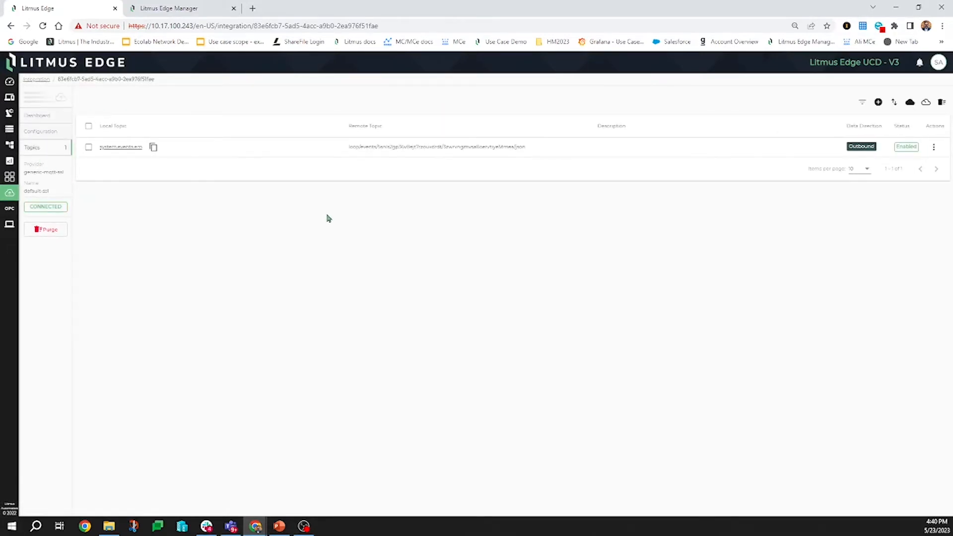
left_click(878, 102)
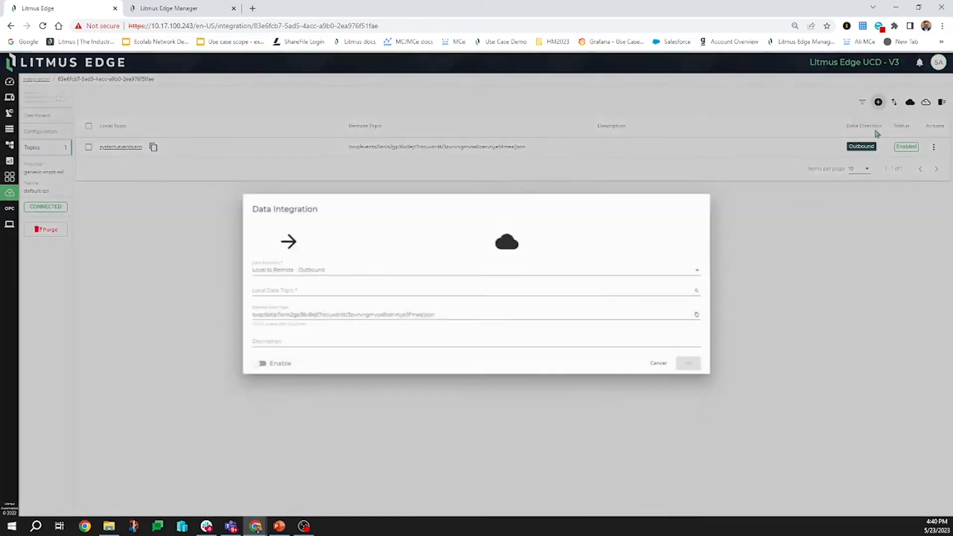
left_click(507, 269)
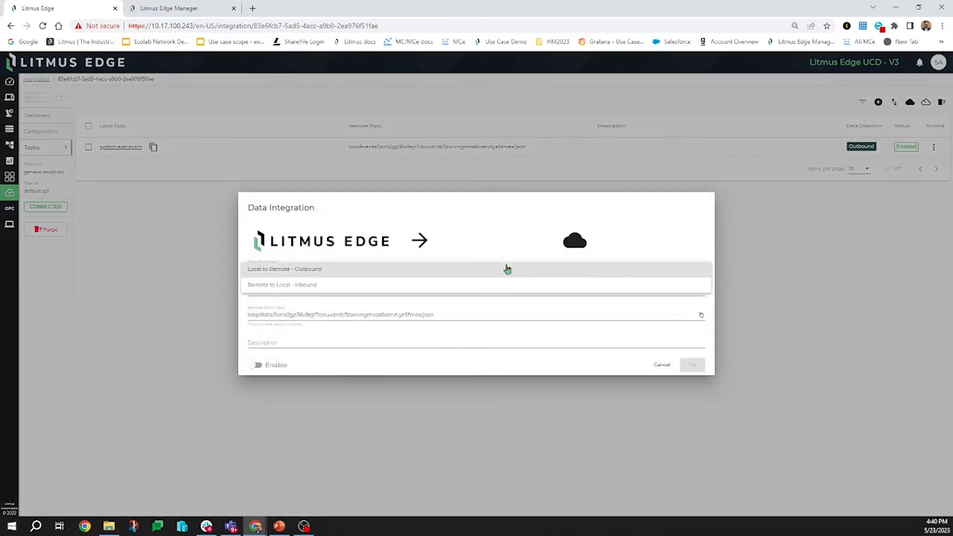
left_click(491, 285)
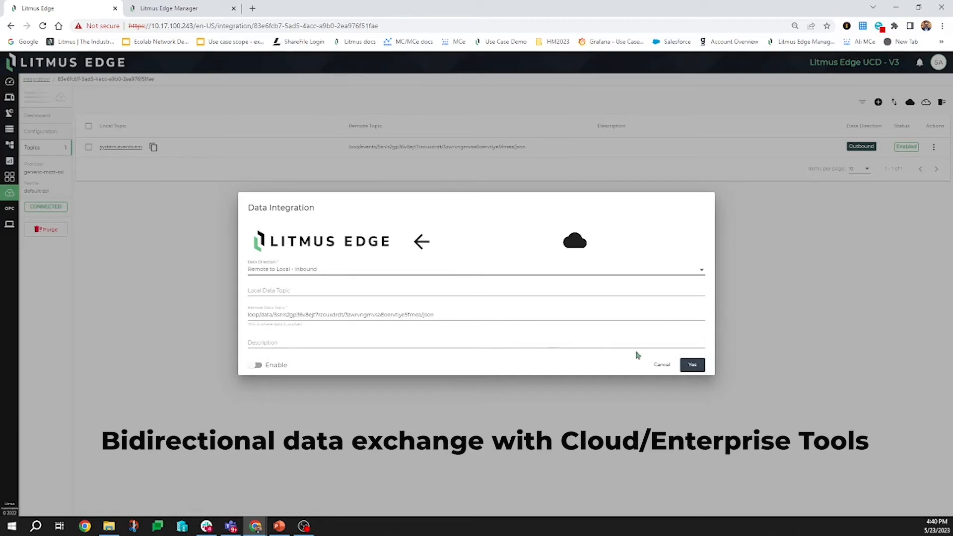
left_click(660, 366)
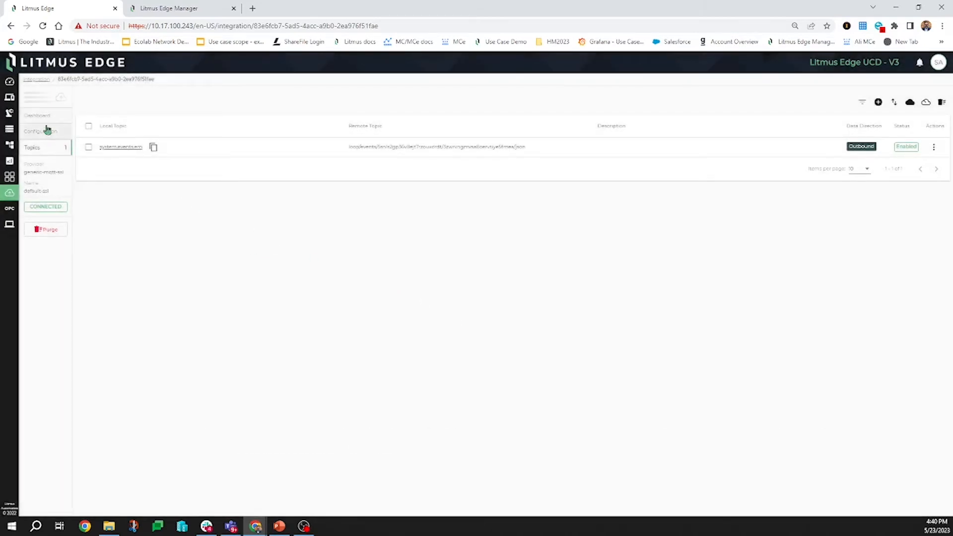
left_click(37, 80)
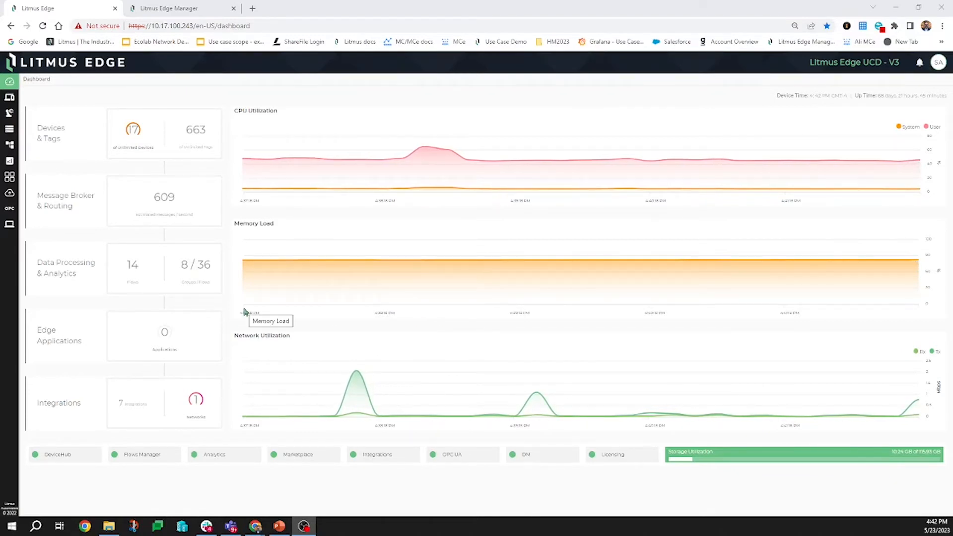
Browse the OPC UA hierarchy, expanding EdgeDevice and the L1_Machine3_1_S7 device to view its tags
left_click(10, 208)
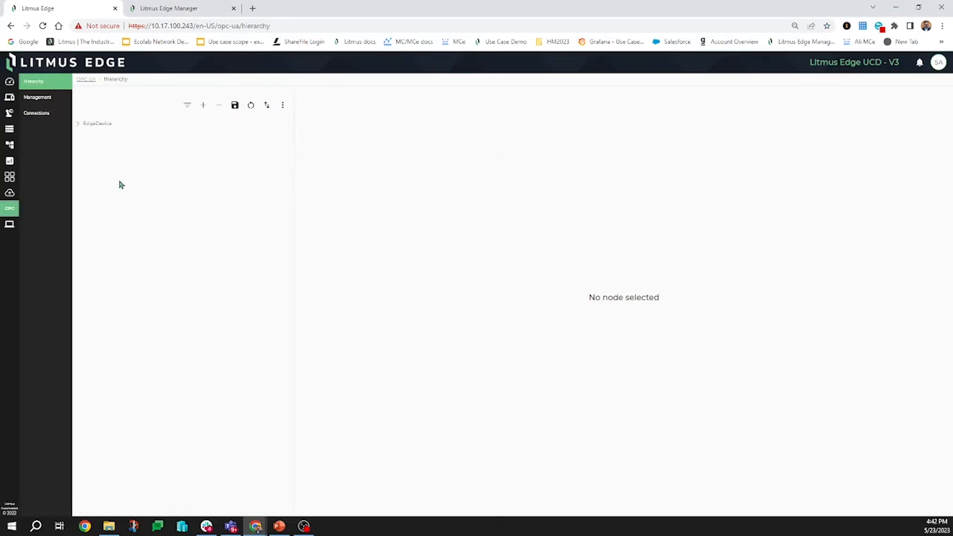
left_click(78, 123)
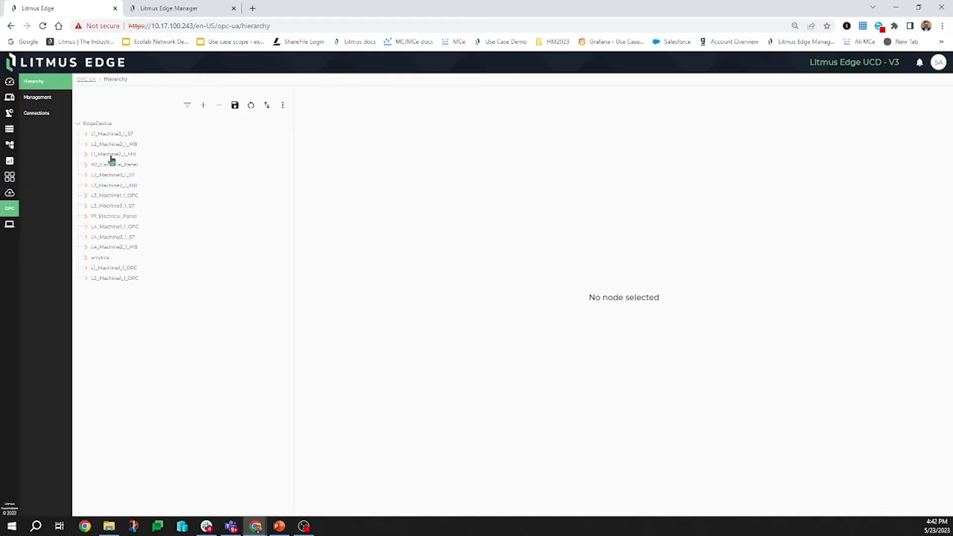
left_click(85, 135)
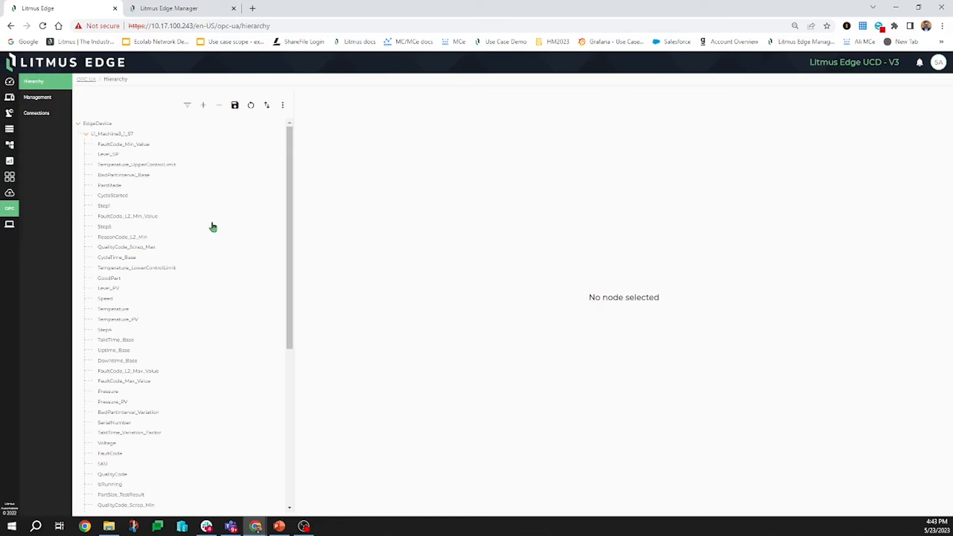
View the OPC UA management page
left_click(35, 99)
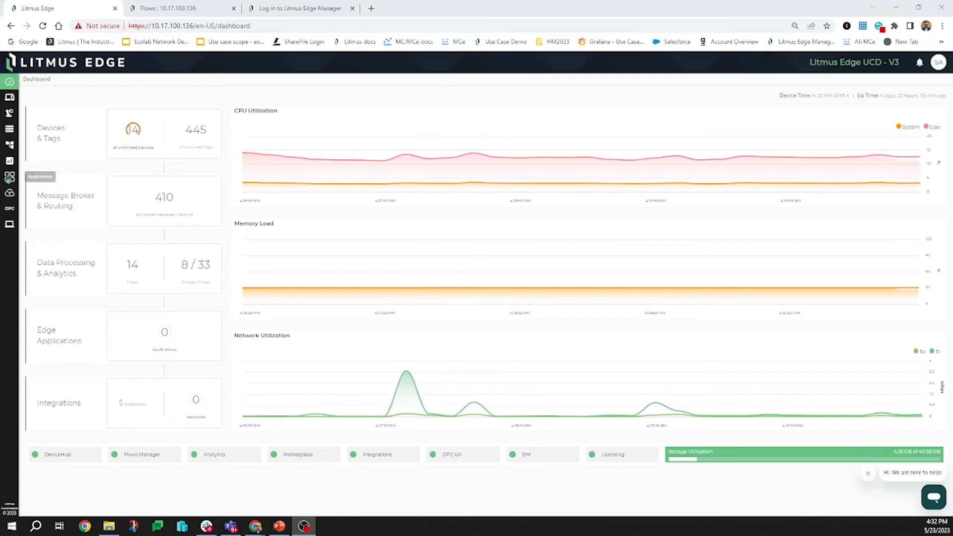
View the applications marketplace catalog and the container list, highlighting the demo_mssql_1 and grafana containers
left_click(9, 177)
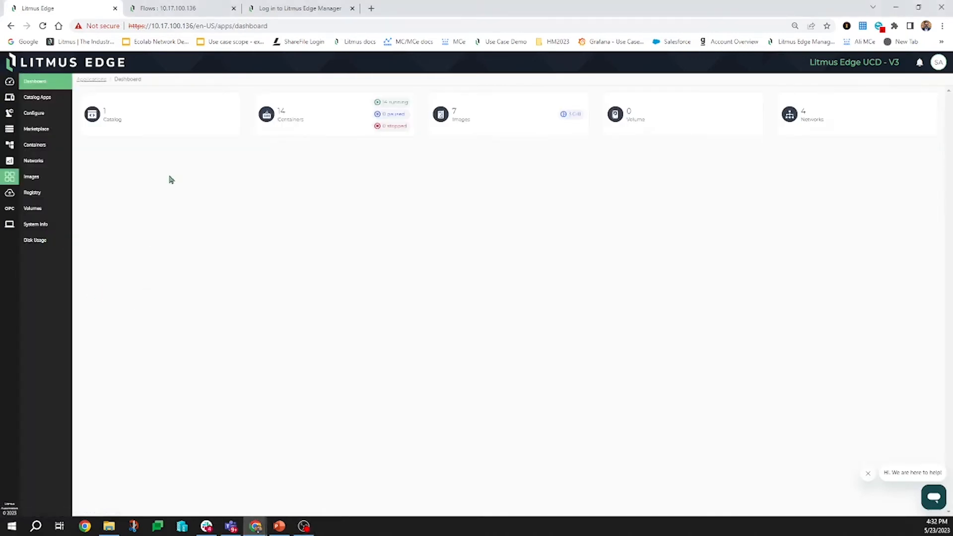
left_click(46, 130)
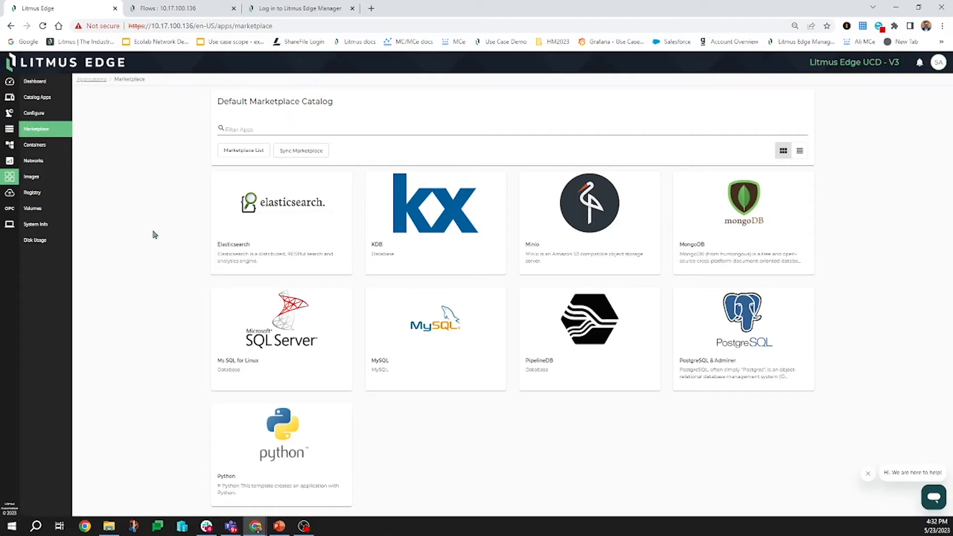
left_click(42, 147)
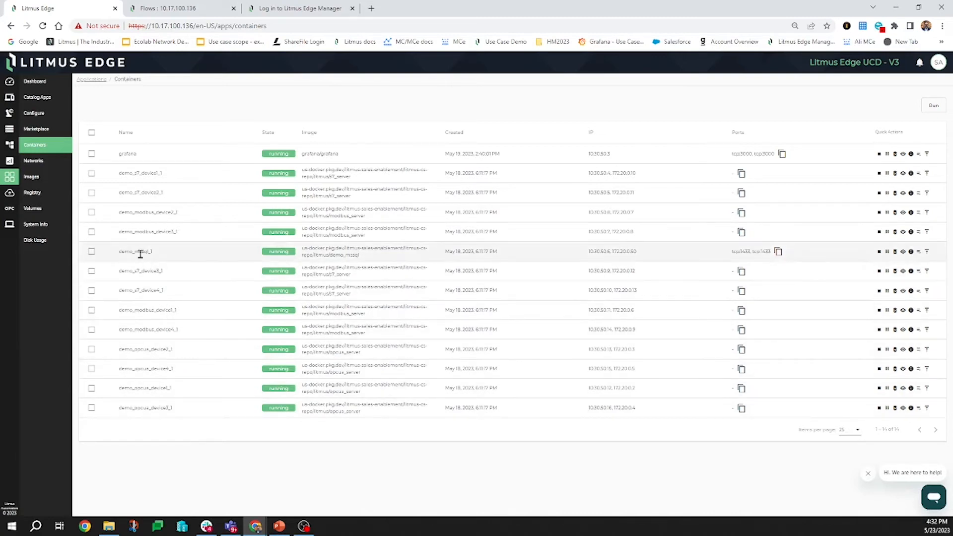
left_click_drag(157, 255, 118, 252)
left_click_drag(142, 157, 117, 154)
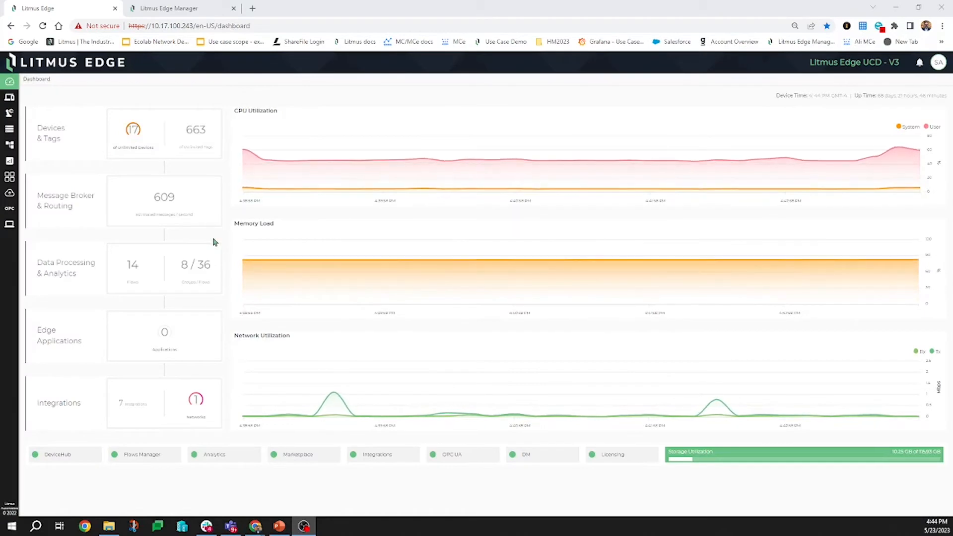
Examine the fanuc_RobotArm digital twin model's static attributes, dynamic attributes and hierarchy
left_click(9, 114)
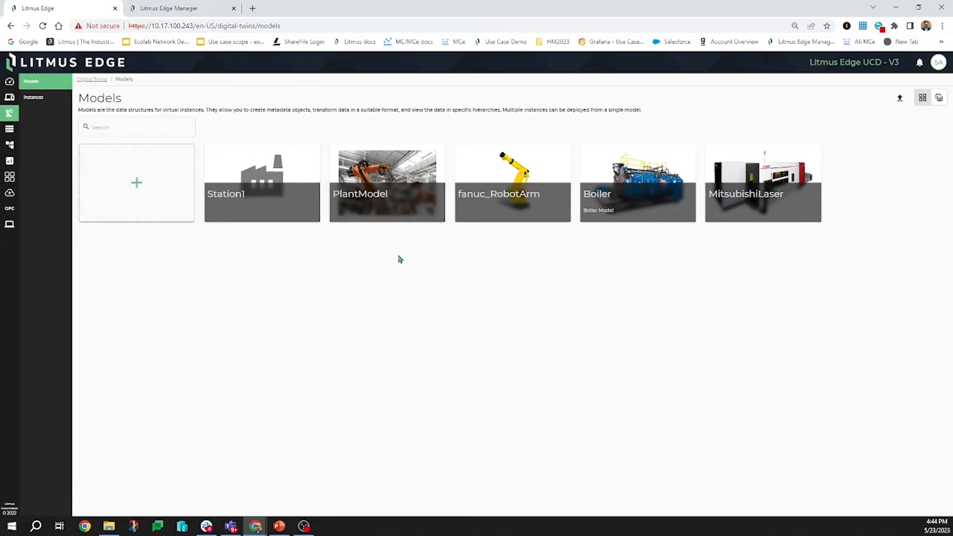
left_click(491, 195)
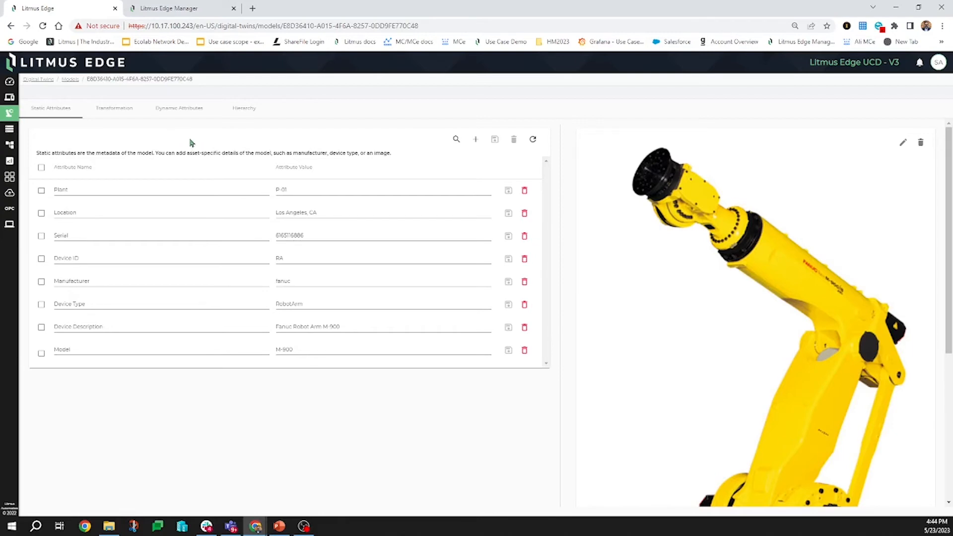
left_click(175, 113)
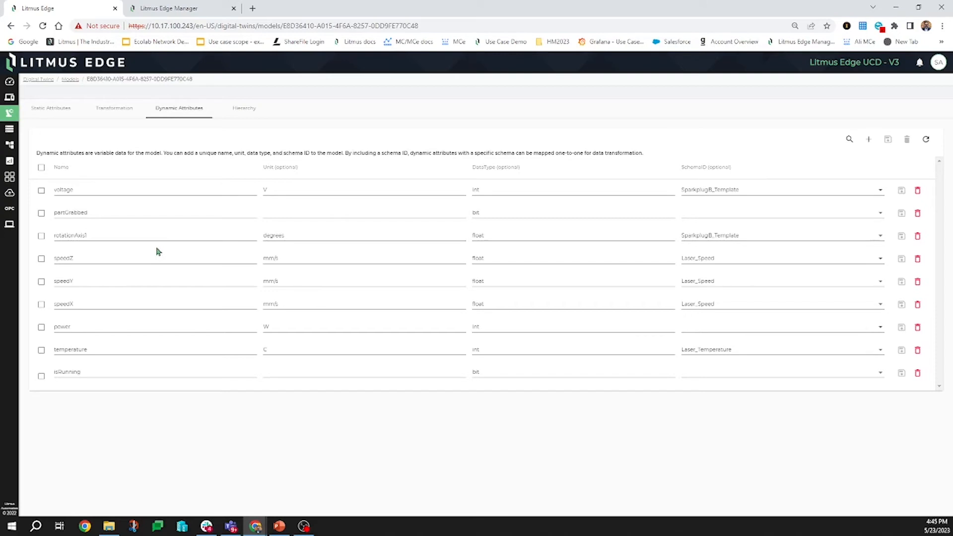
left_click(249, 115)
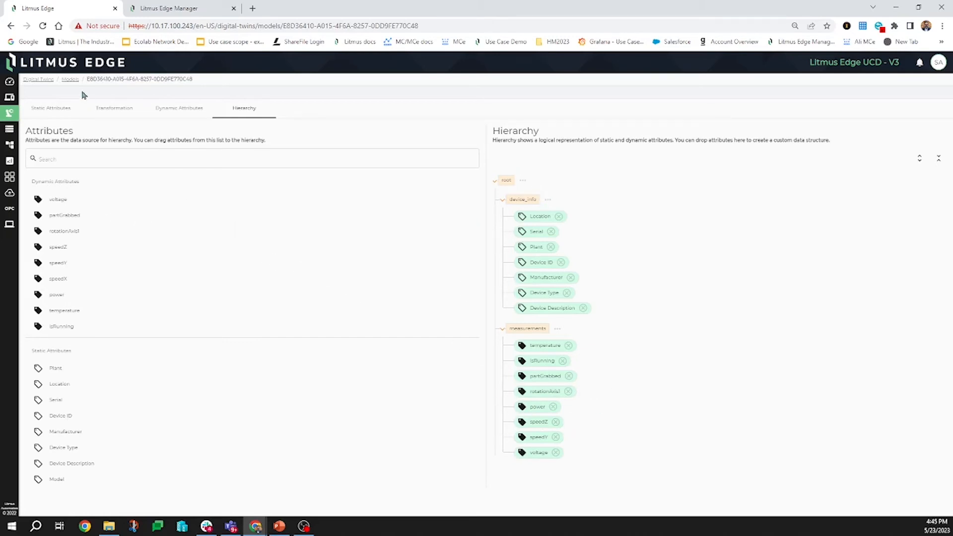
View the digital twin instances and preview the form for adding an instance without saving
left_click(45, 81)
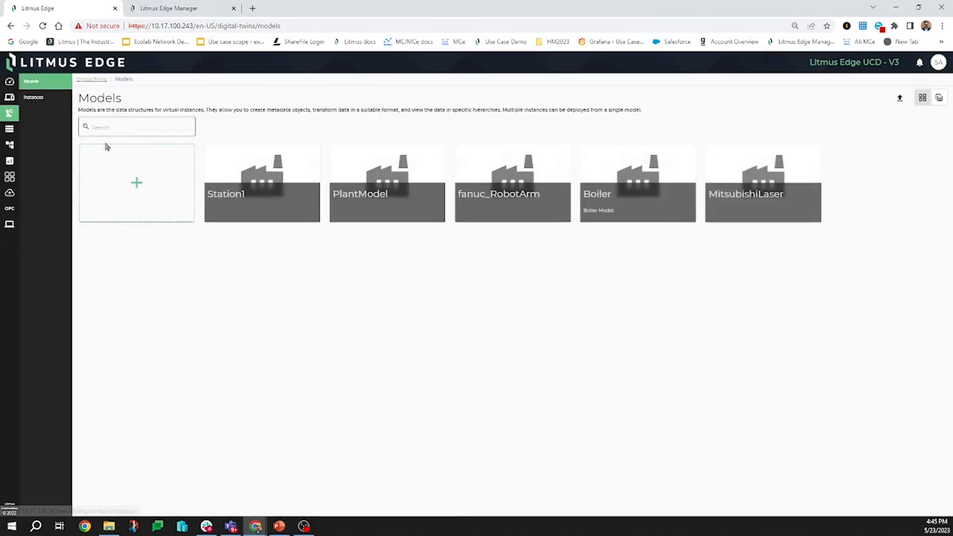
left_click(39, 99)
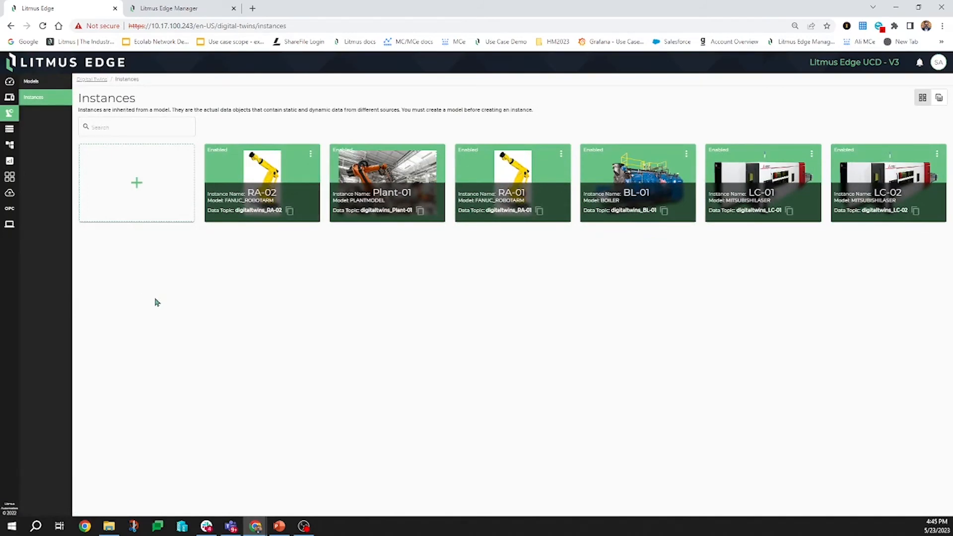
left_click(136, 201)
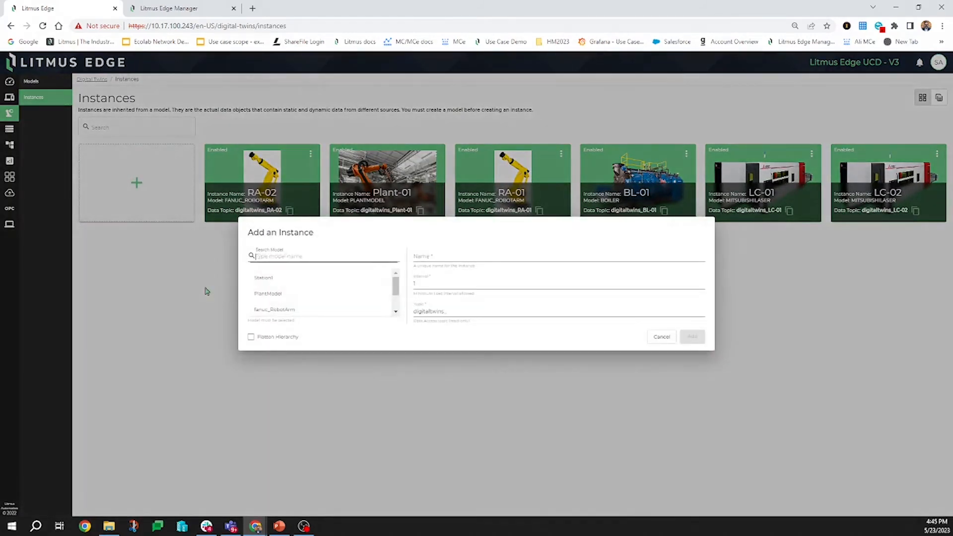
left_click(661, 338)
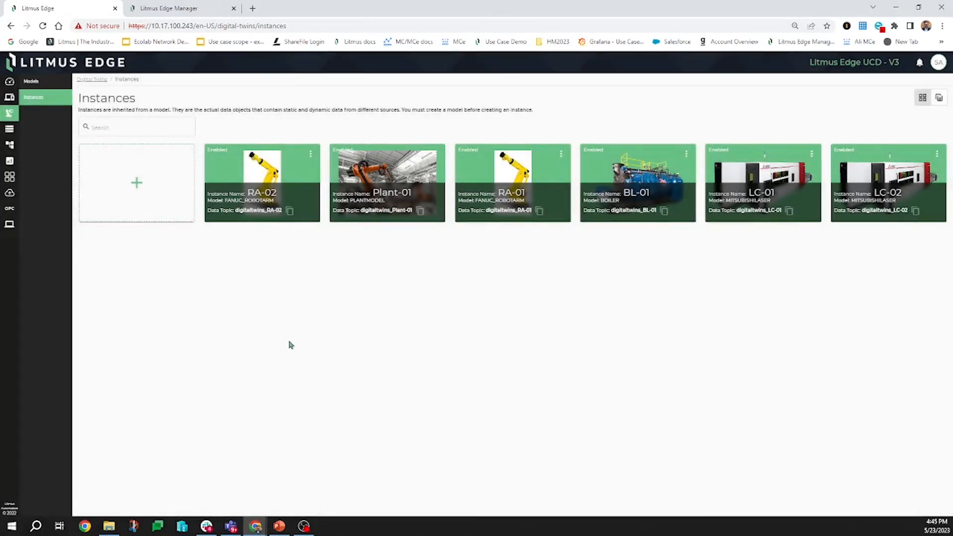
Edit and save the Model static attribute of the RA-02 instance, and view its dynamic attributes
left_click(232, 168)
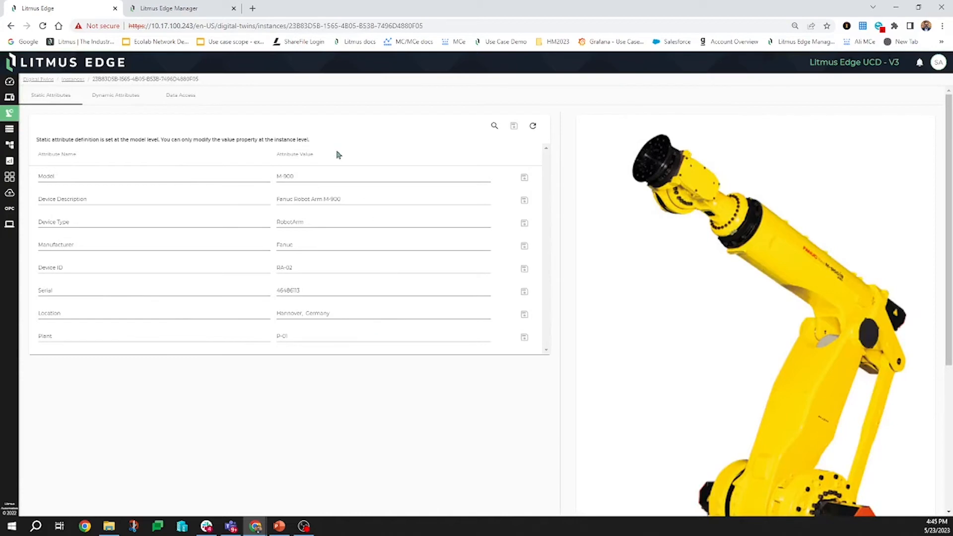
left_click(299, 176)
key("BackSpace")
left_click(524, 177)
left_click(127, 101)
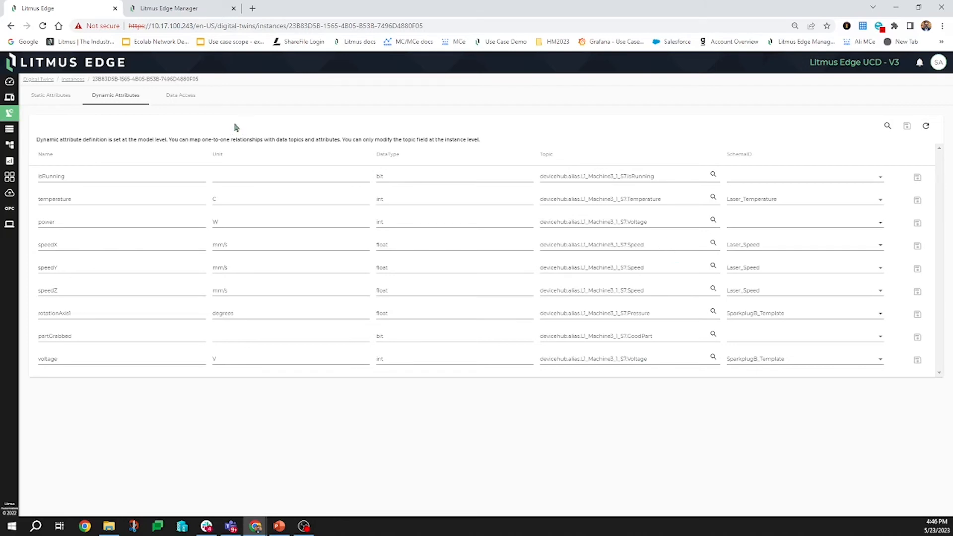
Subscribe to the RA-02 instance's real-time data and highlight the isRunning timestamp in the payload
left_click(182, 99)
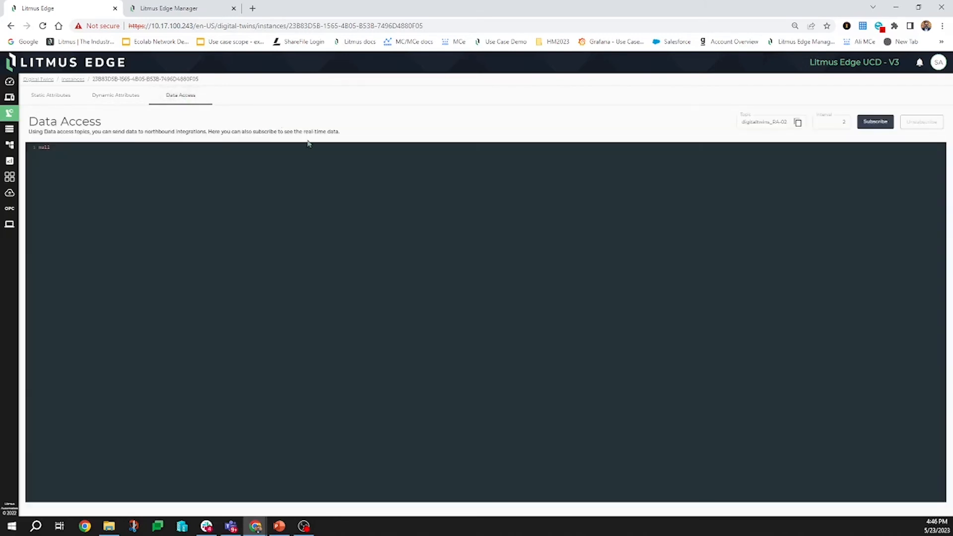
left_click(876, 125)
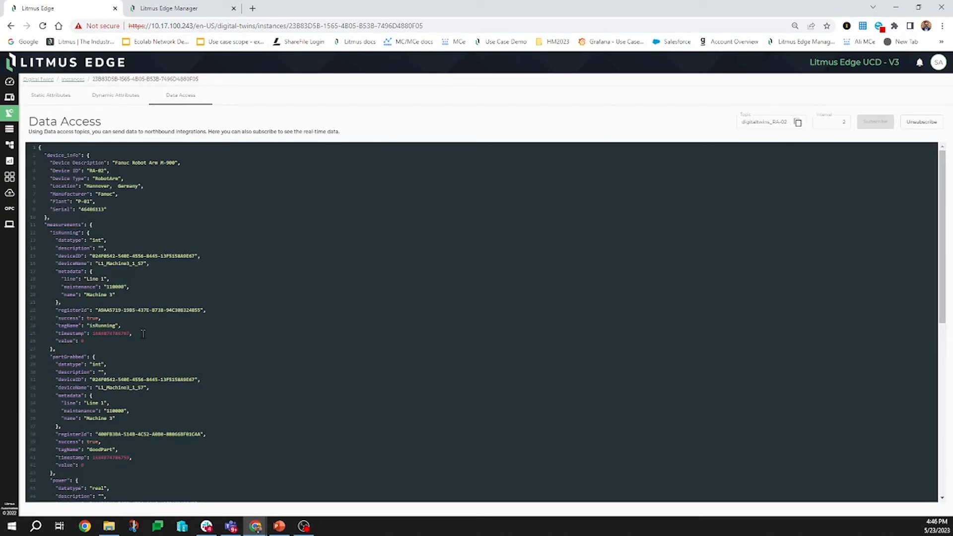
left_click_drag(132, 333, 88, 334)
Leave the RA-02 instance, review the digital twin models and return to the instances list
left_click(67, 80)
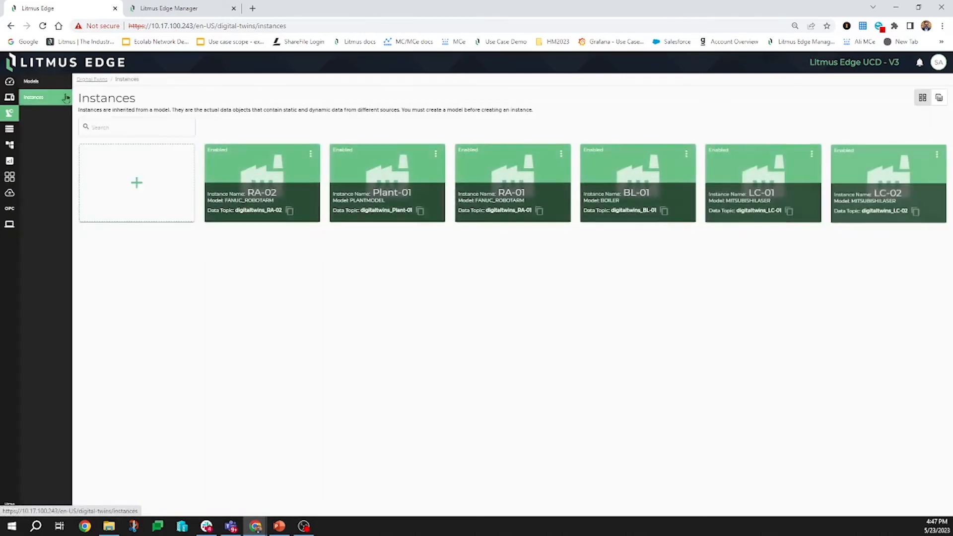
left_click(32, 82)
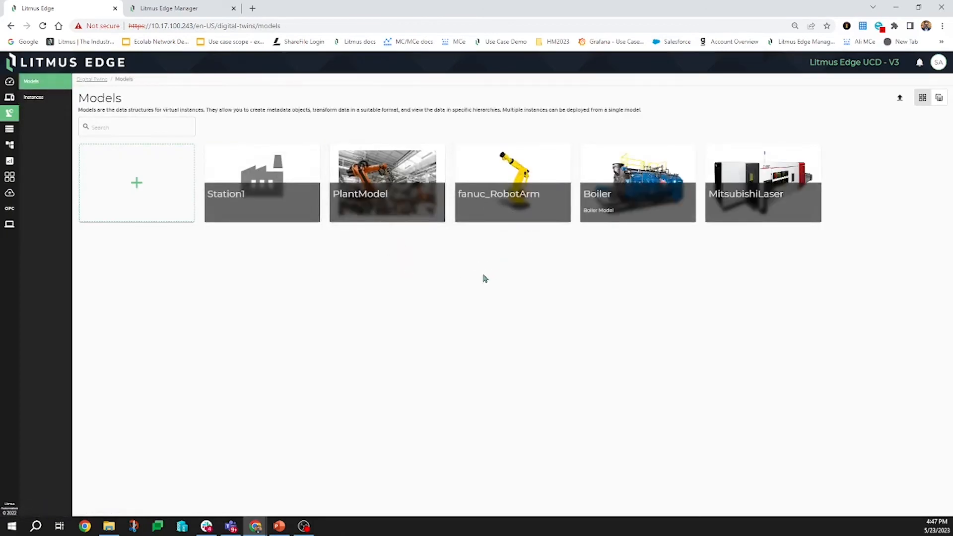
mouse_move(383, 209)
left_click(44, 98)
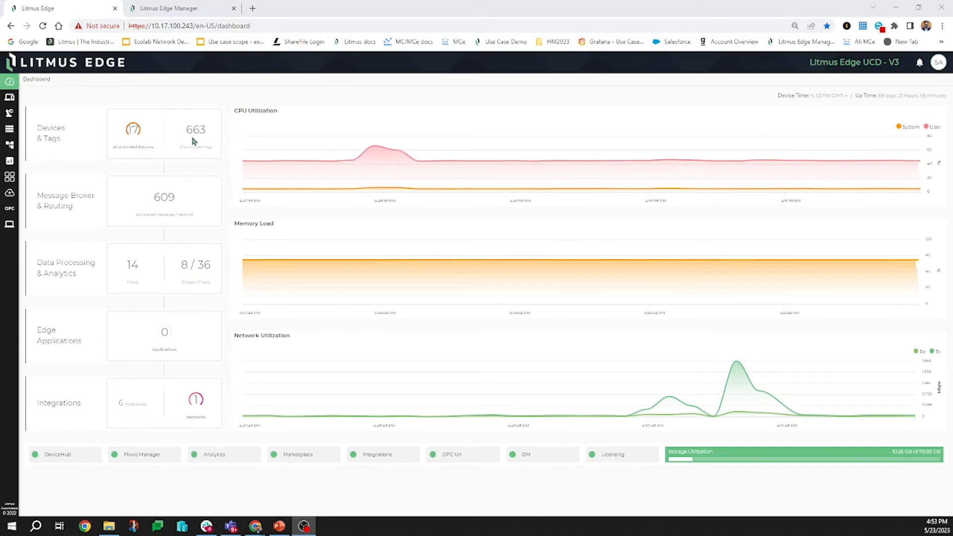
Switch to Litmus Edge Manager and examine the dashboard metrics and alerts of Acme-Corp's SalesUseCaseDemo project
left_click(191, 10)
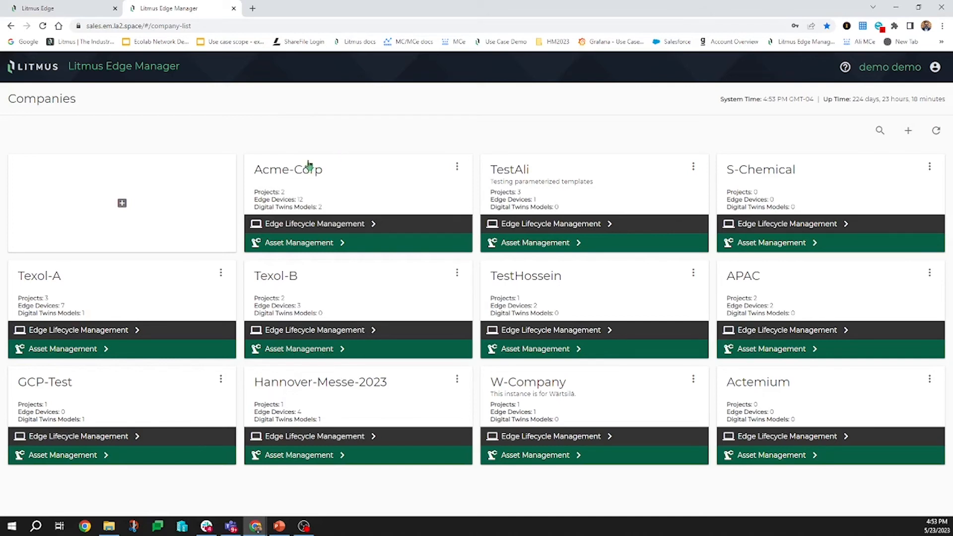
left_click(322, 185)
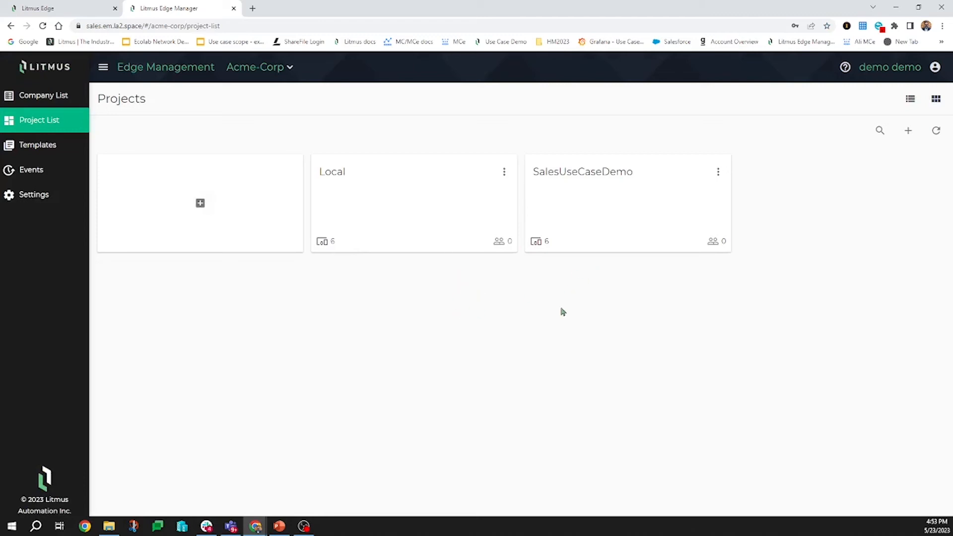
left_click(605, 194)
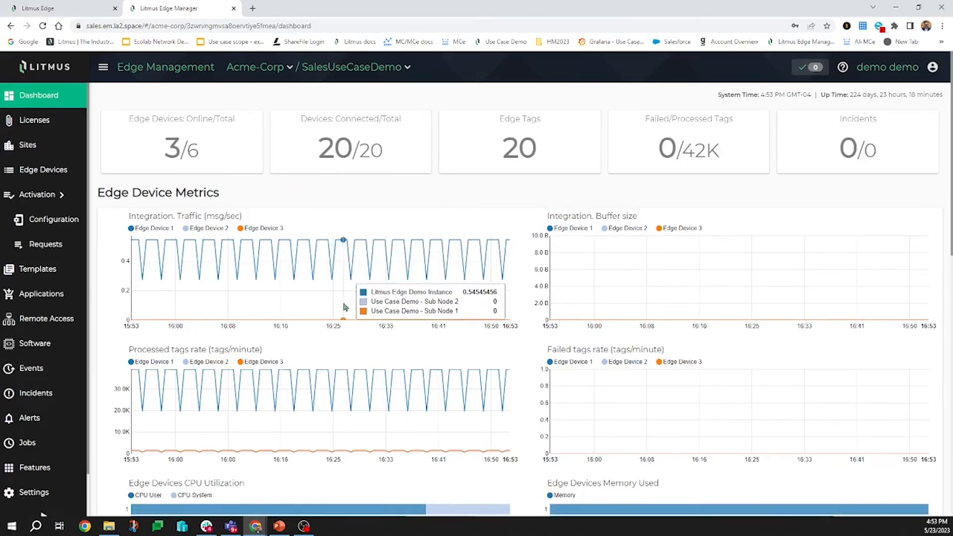
scroll(342, 305, "down", 4)
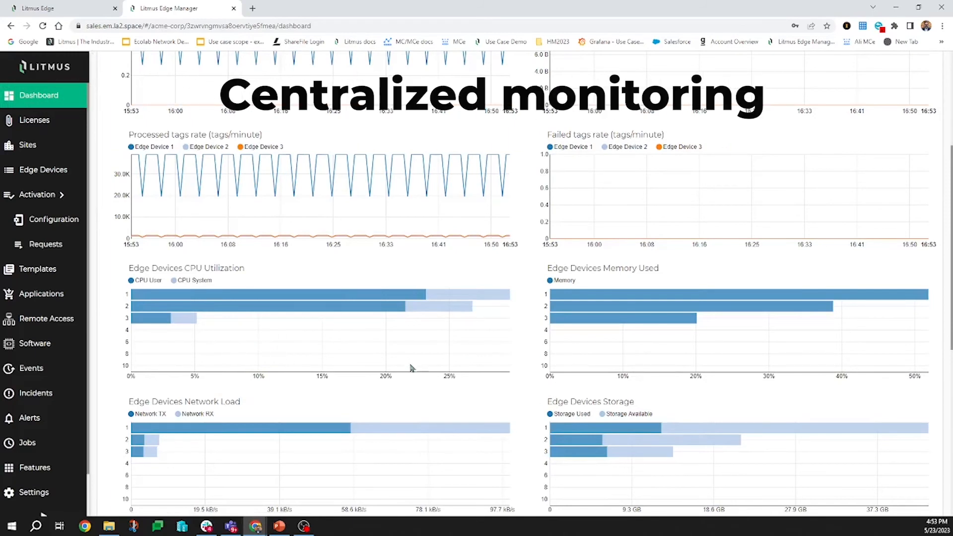
scroll(381, 413, "down", 4)
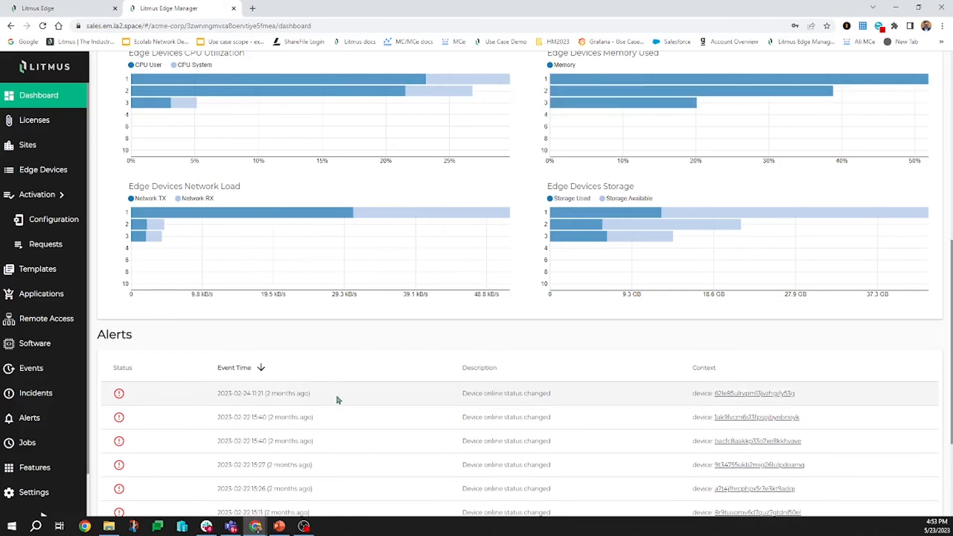
scroll(337, 400, "up", 8)
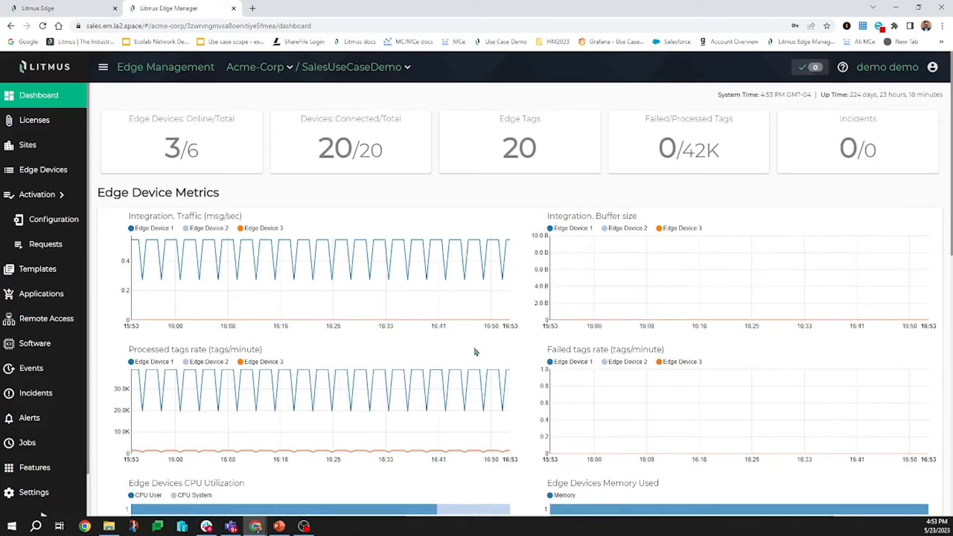
View the SalesUseCaseDemo project's license summary, edge devices and deployment templates
left_click(34, 122)
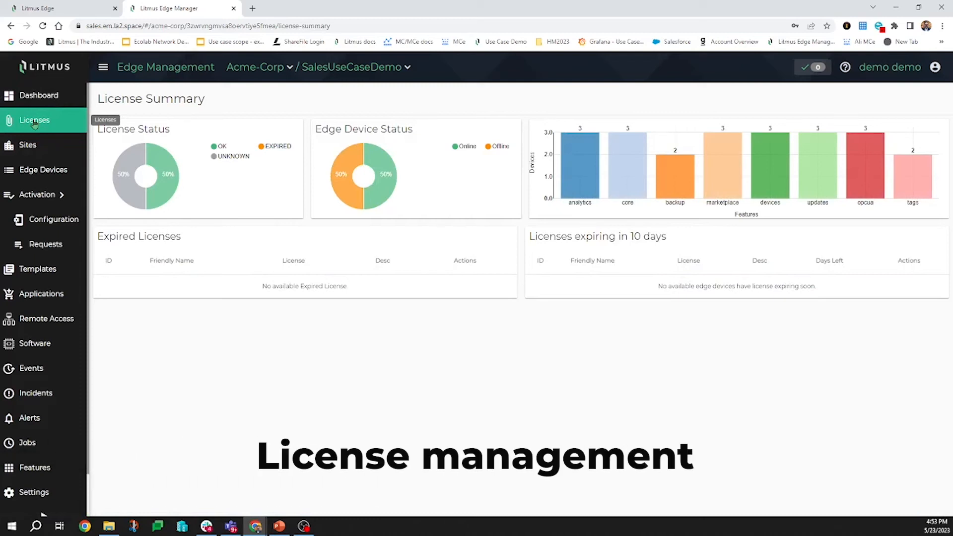
left_click(59, 172)
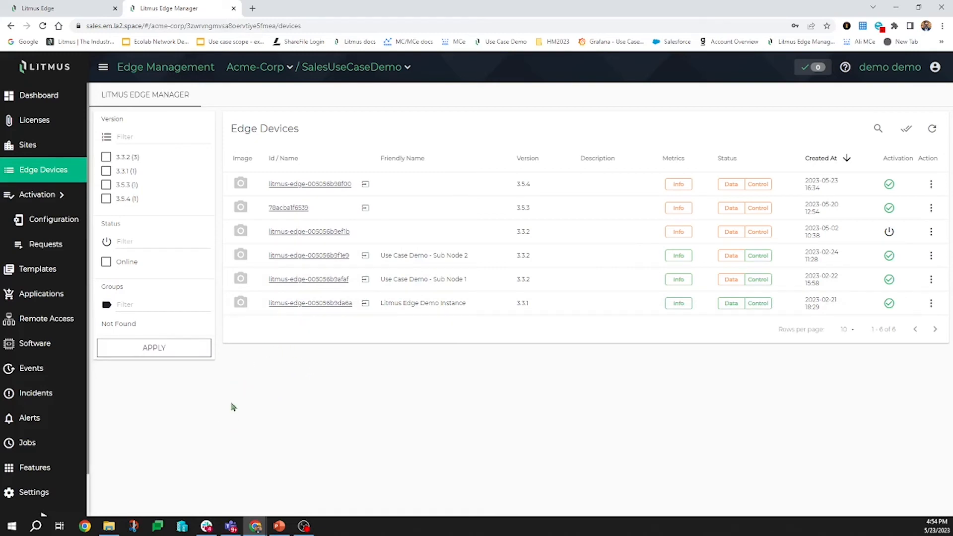
left_click(46, 271)
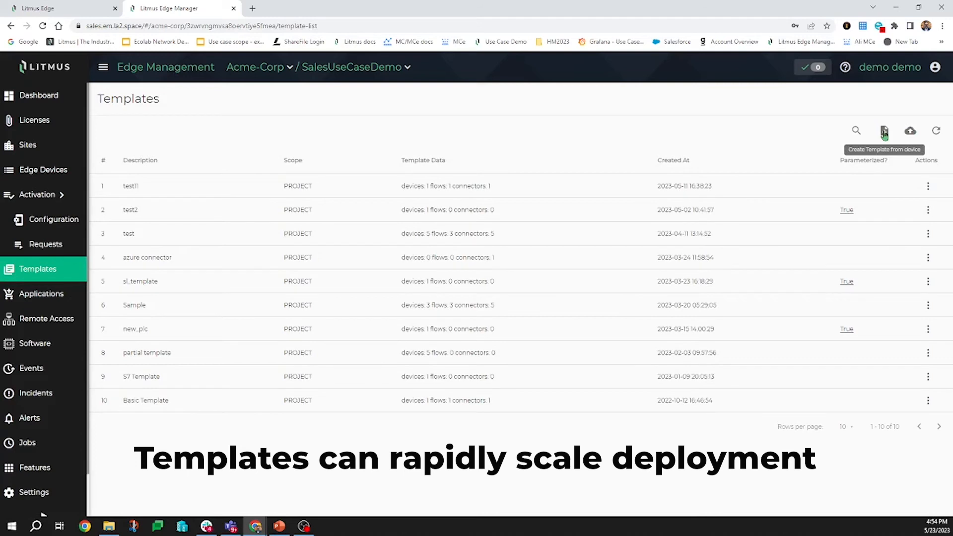
Switch back to Litmus Edge and browse the system backup template options, expanding Connectors and Devices
left_click(48, 12)
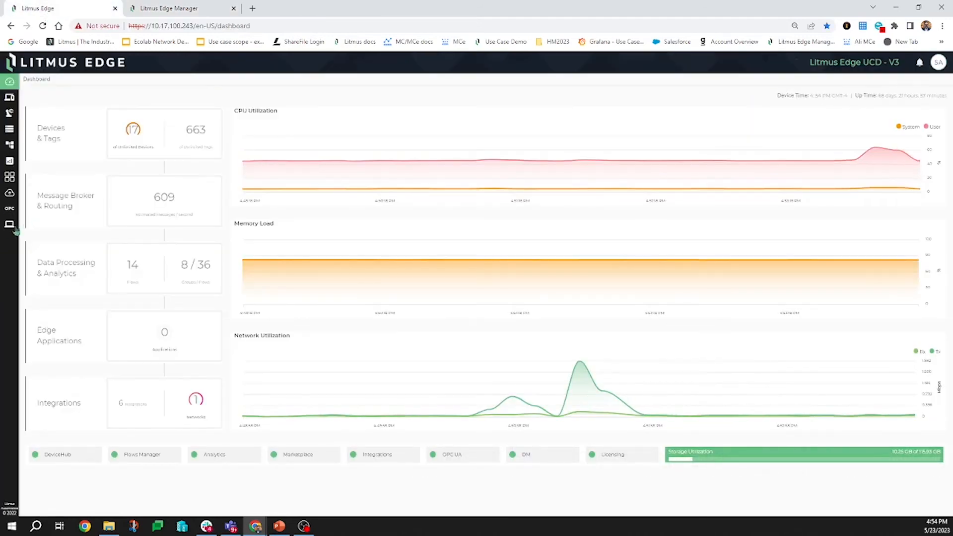
left_click(10, 233)
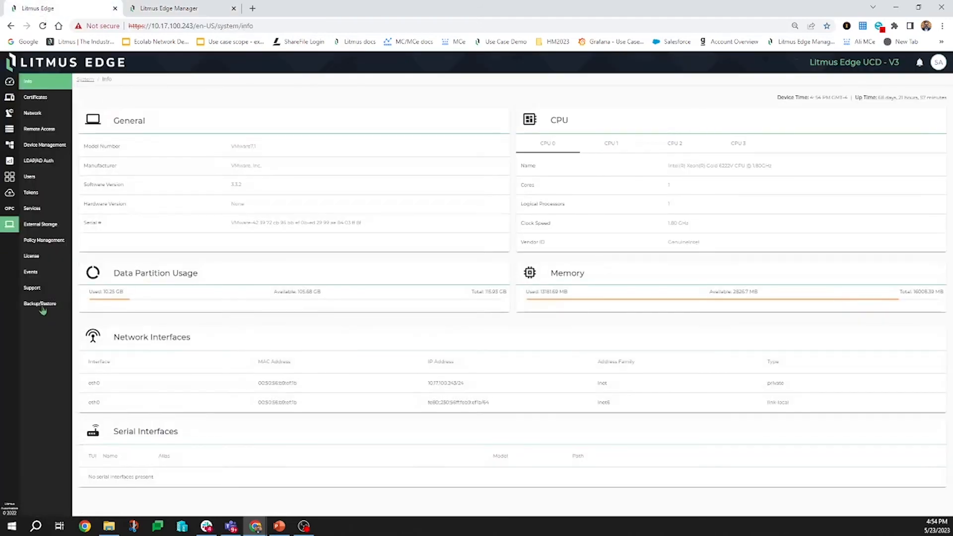
left_click(54, 305)
left_click(171, 95)
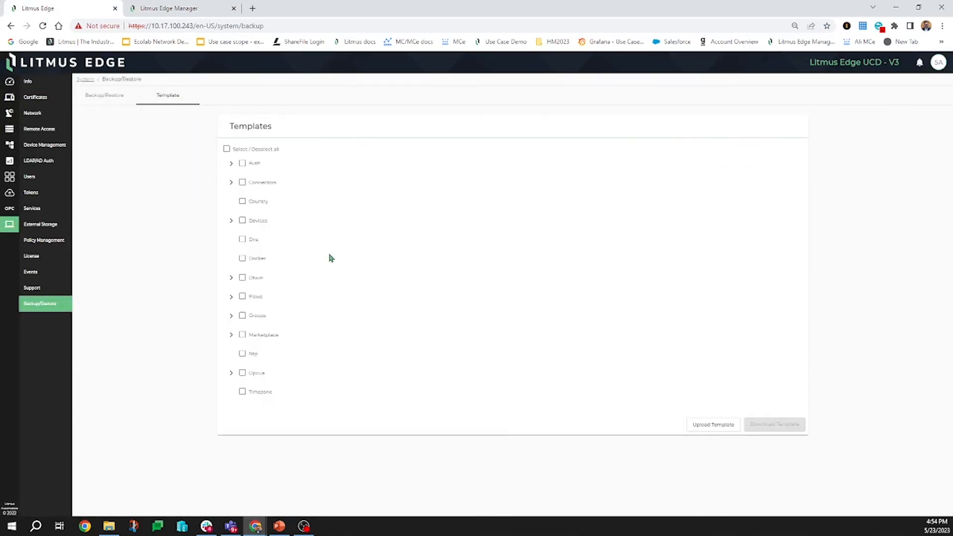
left_click(231, 184)
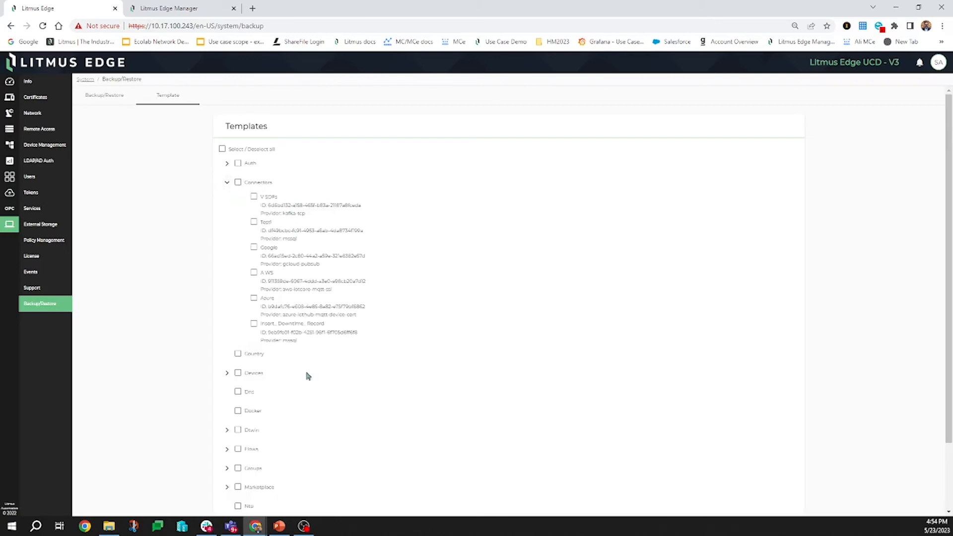
left_click(227, 373)
scroll(332, 398, "down", 4)
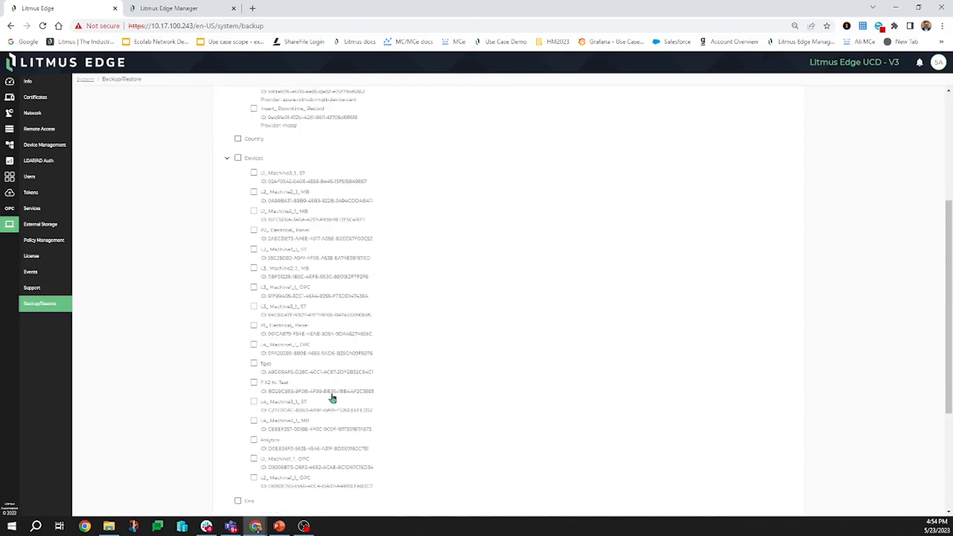
scroll(332, 398, "down", 4)
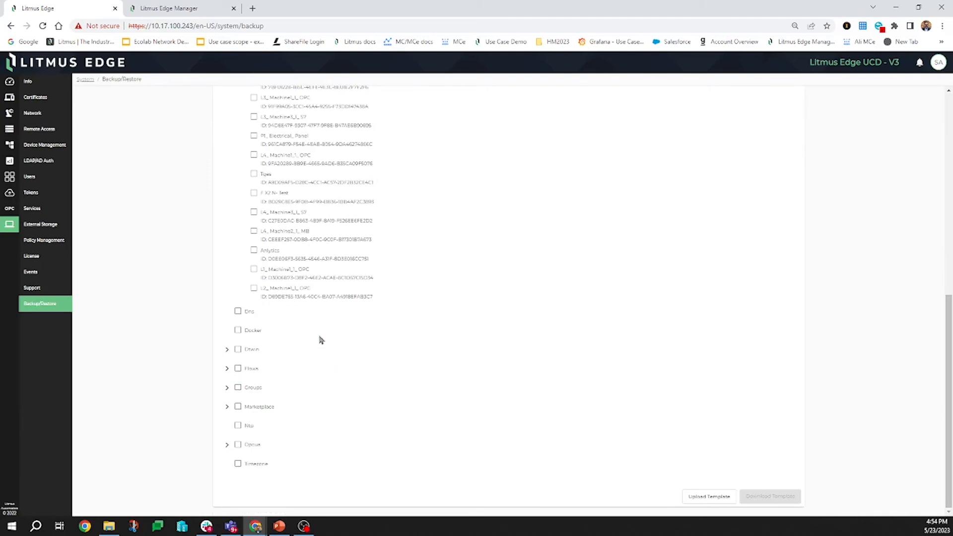
Switch to Litmus Edge Manager and walk through creating a template from Litmus Edge Demo Instance up to device selection, then cancel
scroll(153, 187, "up", 8)
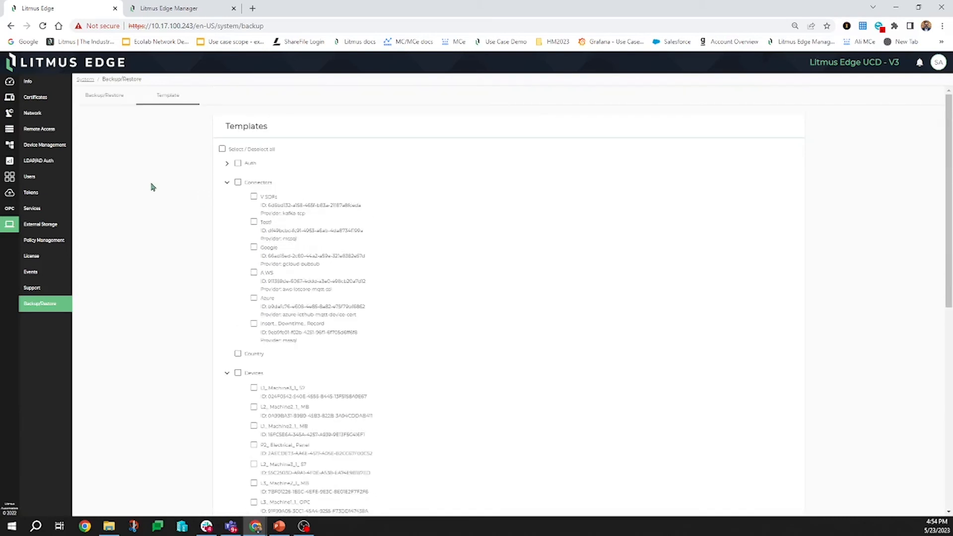
left_click(191, 9)
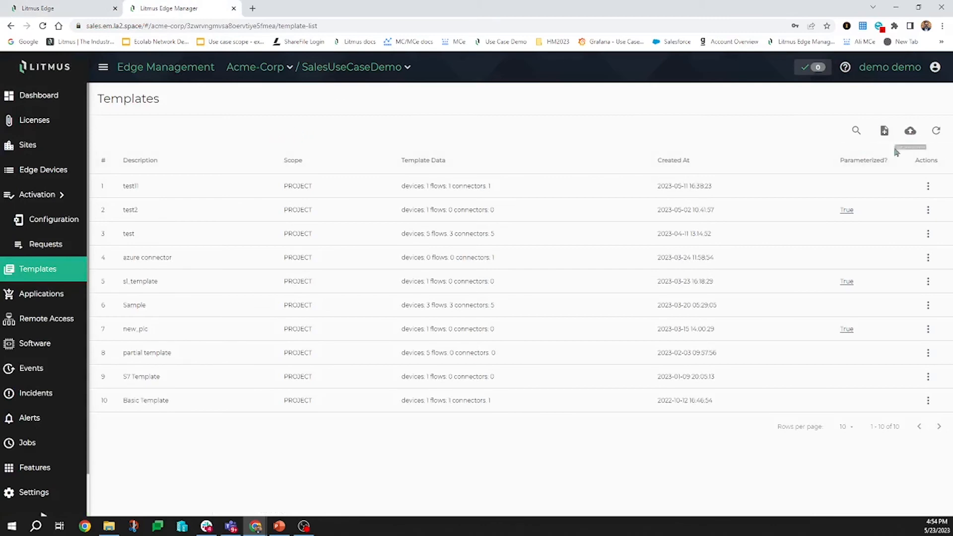
left_click(884, 131)
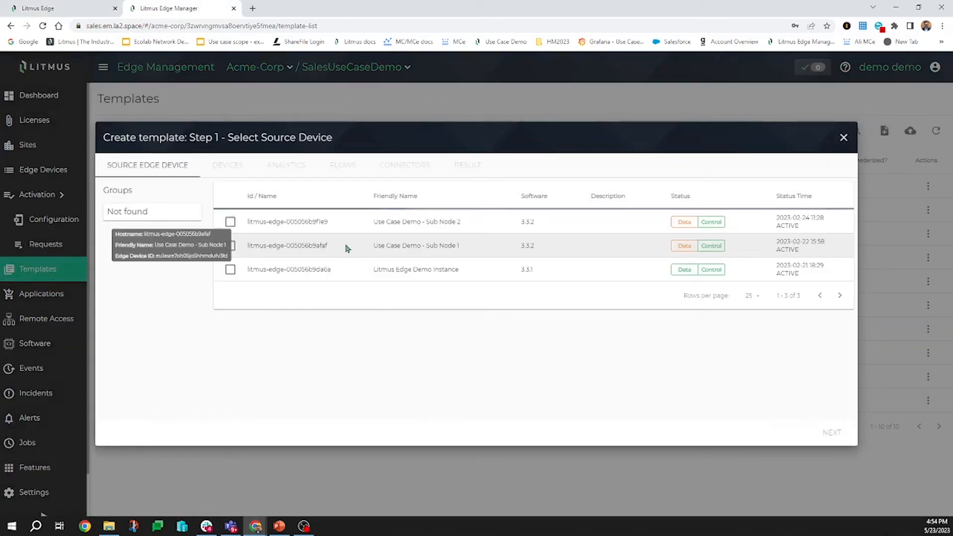
left_click(230, 269)
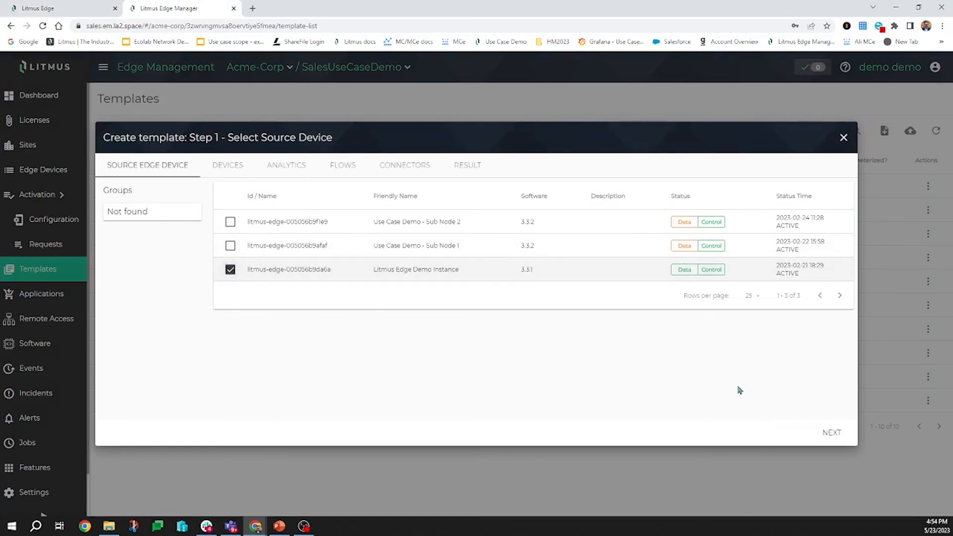
left_click(831, 432)
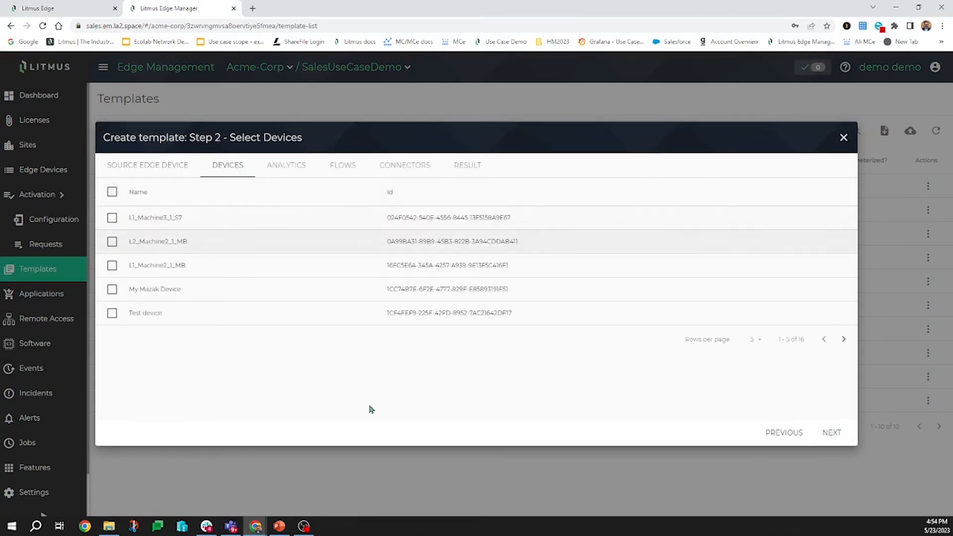
left_click(843, 138)
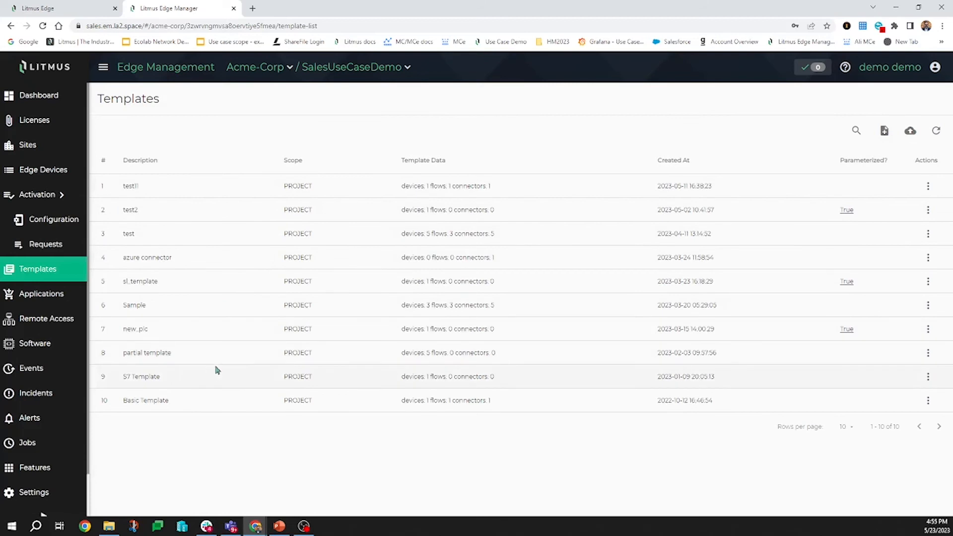
Preview applying the test11 template to Use Case Demo - Sub Node 2 and Sub Node 1, closing without applying it
left_click(928, 187)
left_click(838, 179)
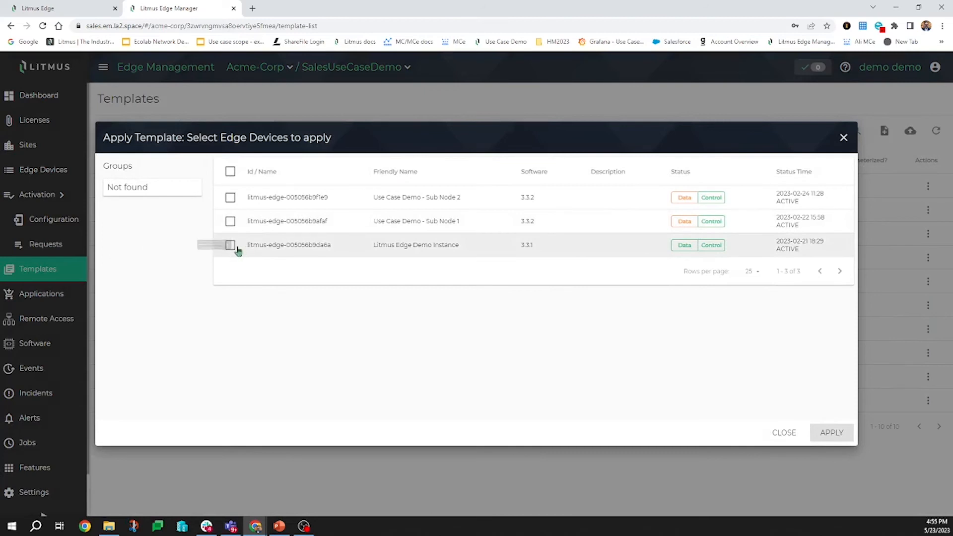
left_click(230, 197)
left_click(229, 222)
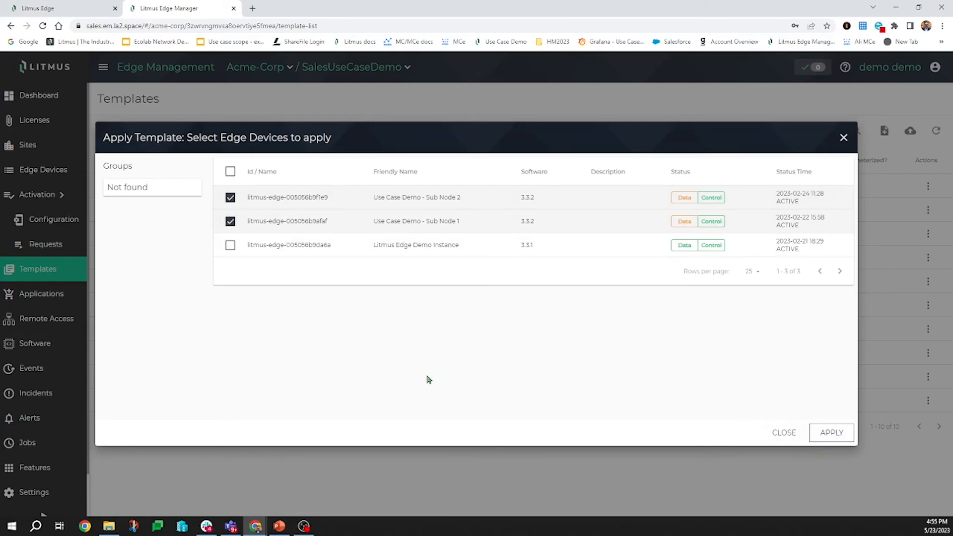
left_click(777, 436)
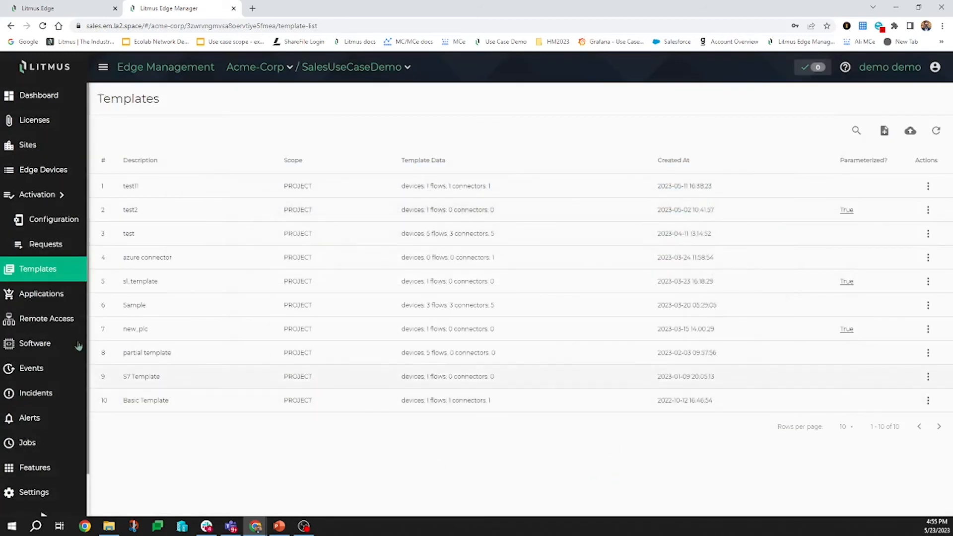
From the Applications catalog, set up a launch of the Utils Grafana app on Use Case Demo - Sub Node 2 and Sub Node 1
left_click(48, 296)
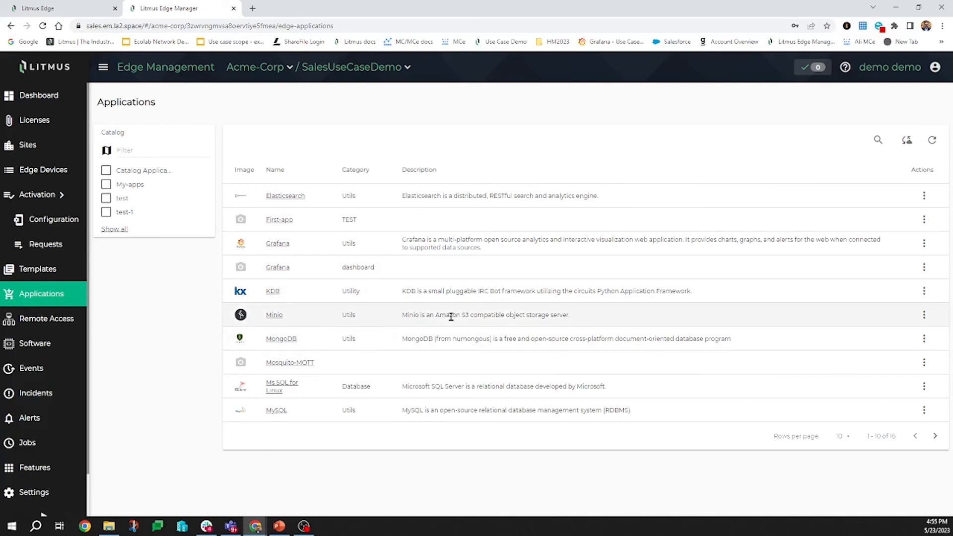
left_click(924, 243)
left_click(888, 240)
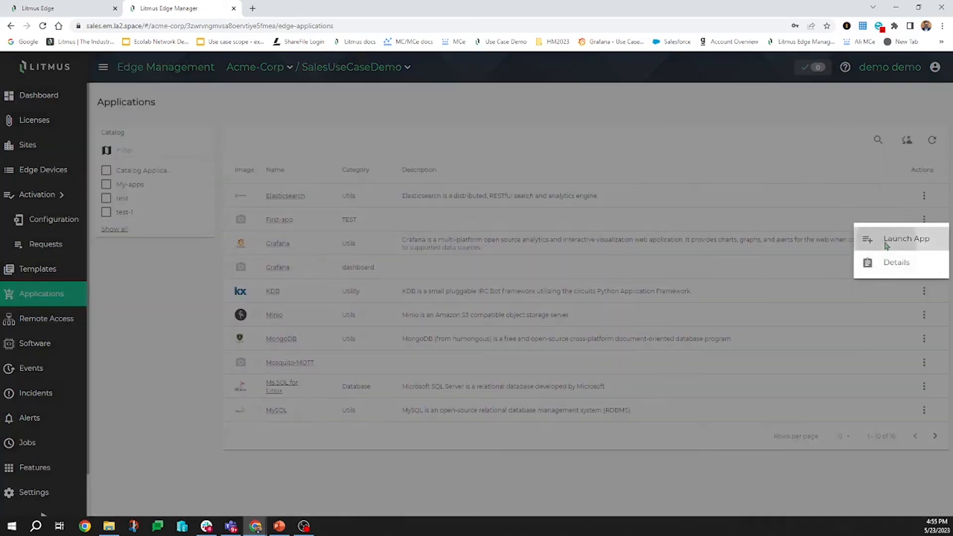
left_click(228, 210)
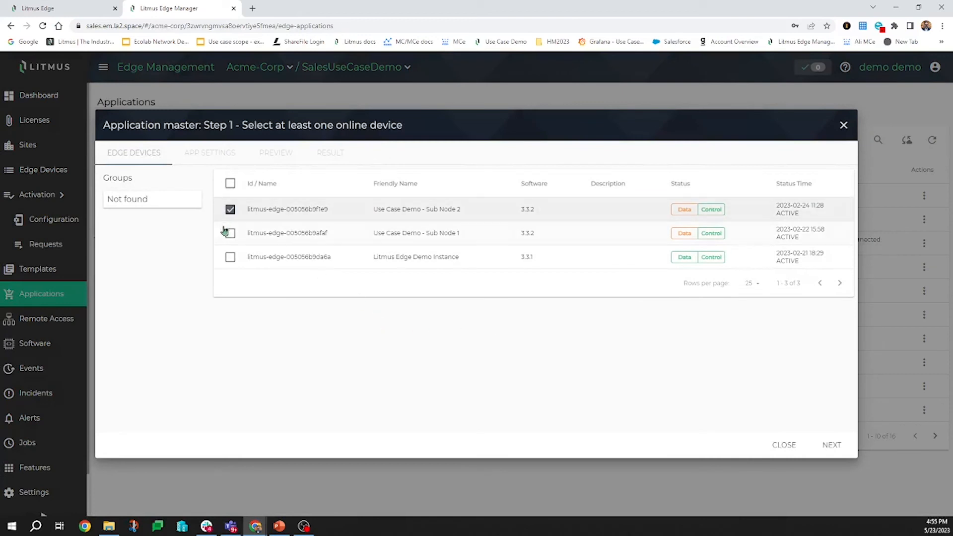
left_click(229, 233)
left_click(817, 446)
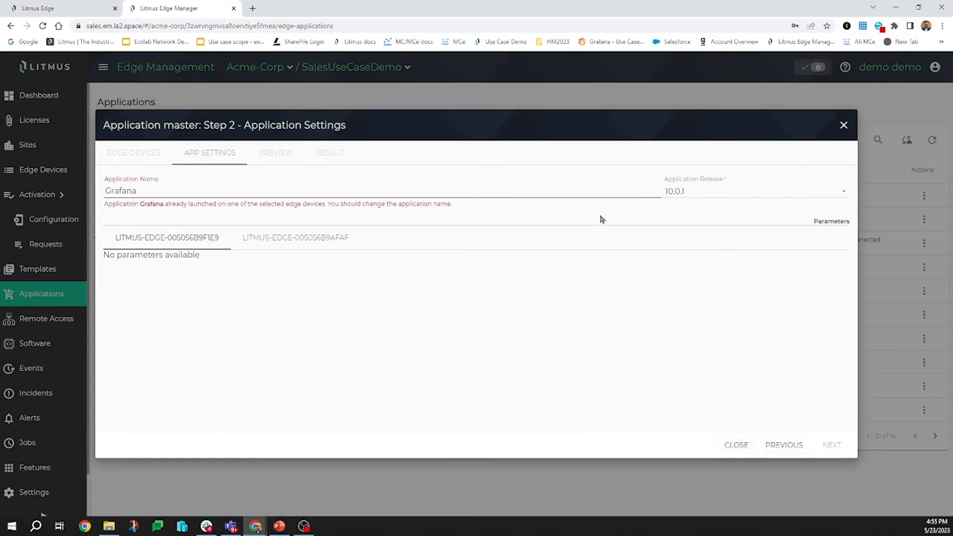
Name the application Grafana1, preview the launch summary and close the wizard without launching
left_click(553, 186)
type("1")
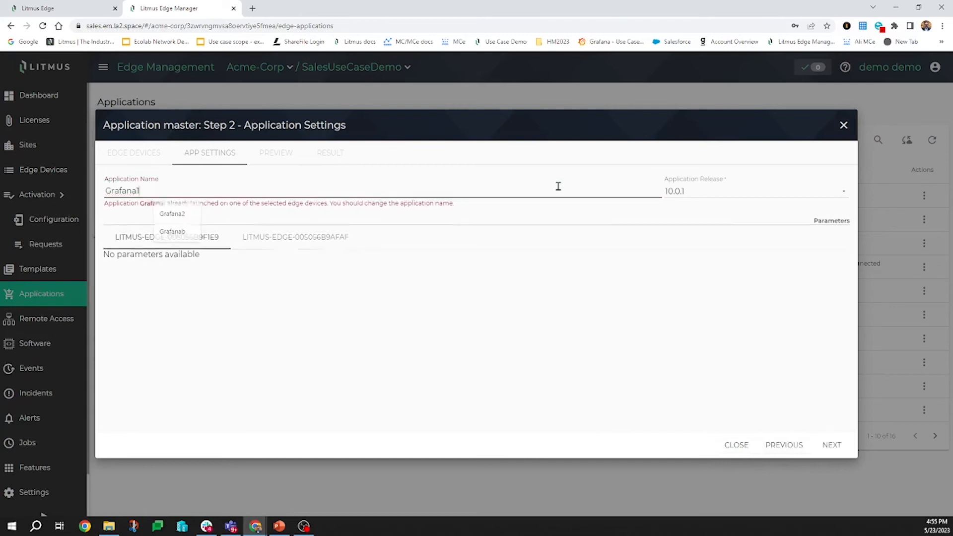
left_click(830, 446)
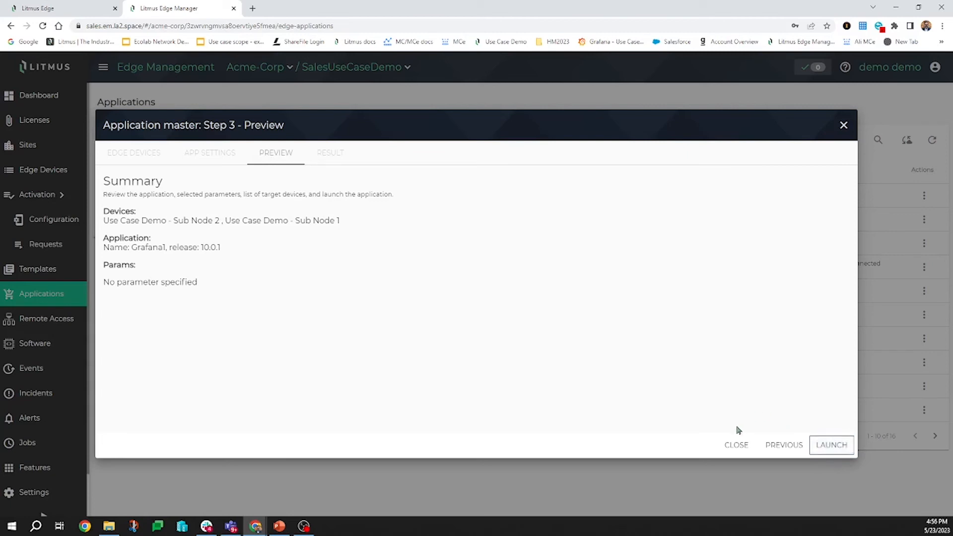
left_click(734, 445)
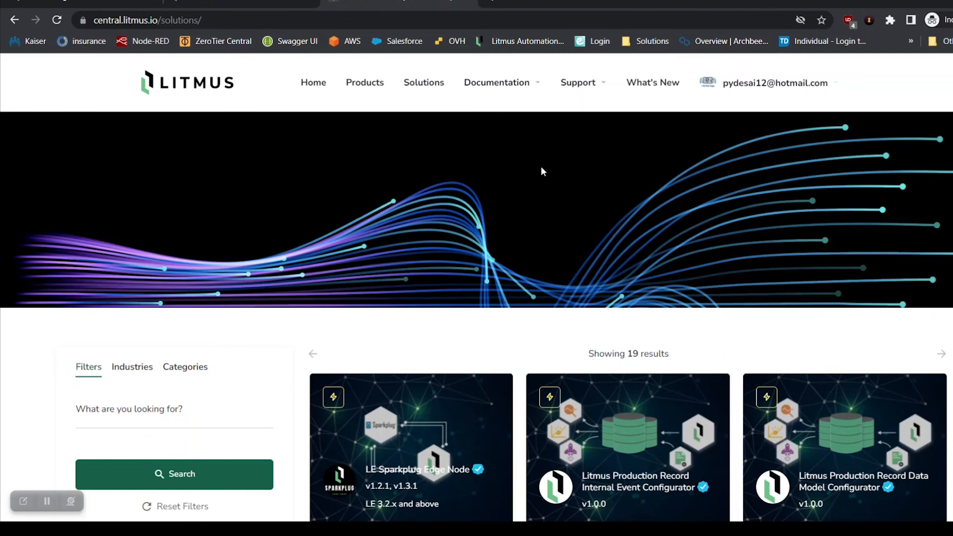
View the account's hosted sandboxes on Litmus Central and return to the Solutions catalog
mouse_move(714, 82)
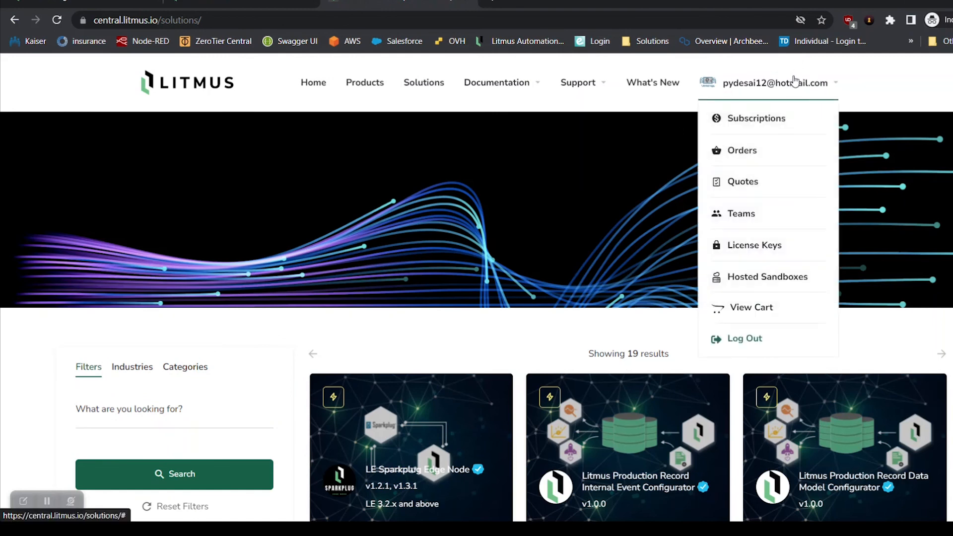
left_click(759, 284)
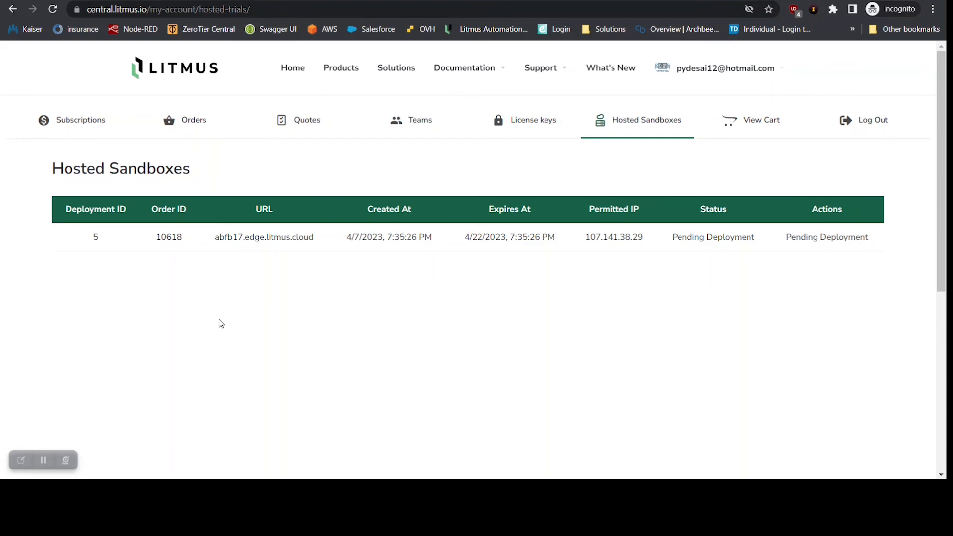
left_click(405, 70)
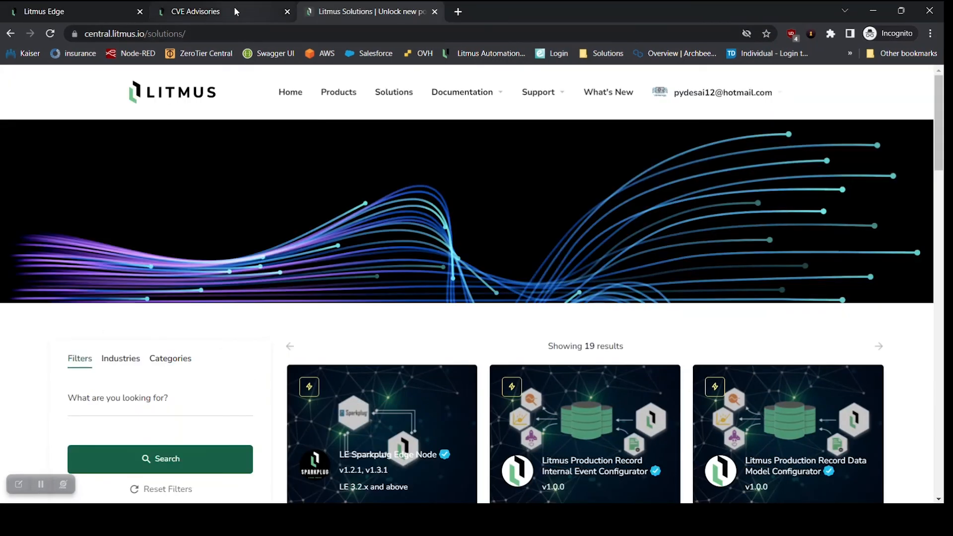
Glance at the CVE Advisory Report, then switch to Litmus Edge and review its DeviceHub devices and analytics instances
left_click(234, 6)
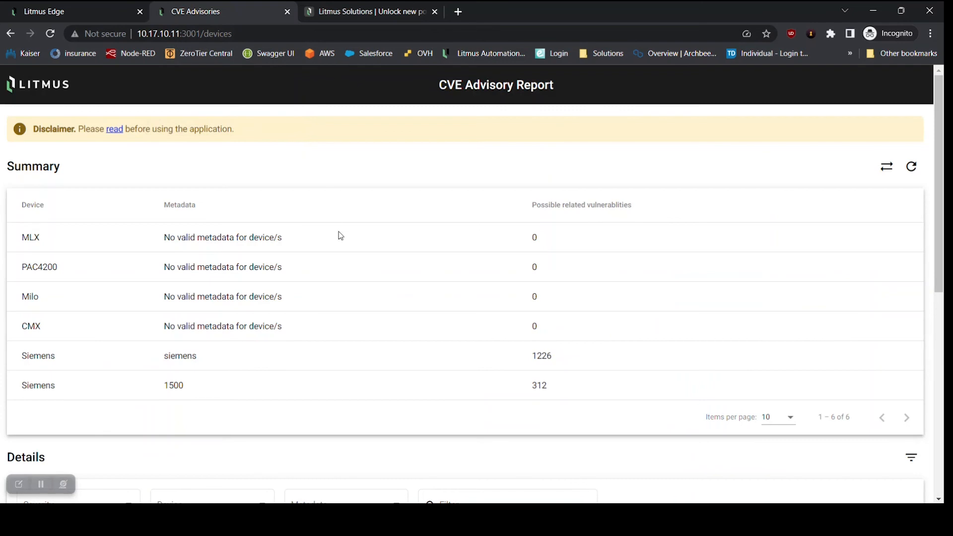
left_click(87, 10)
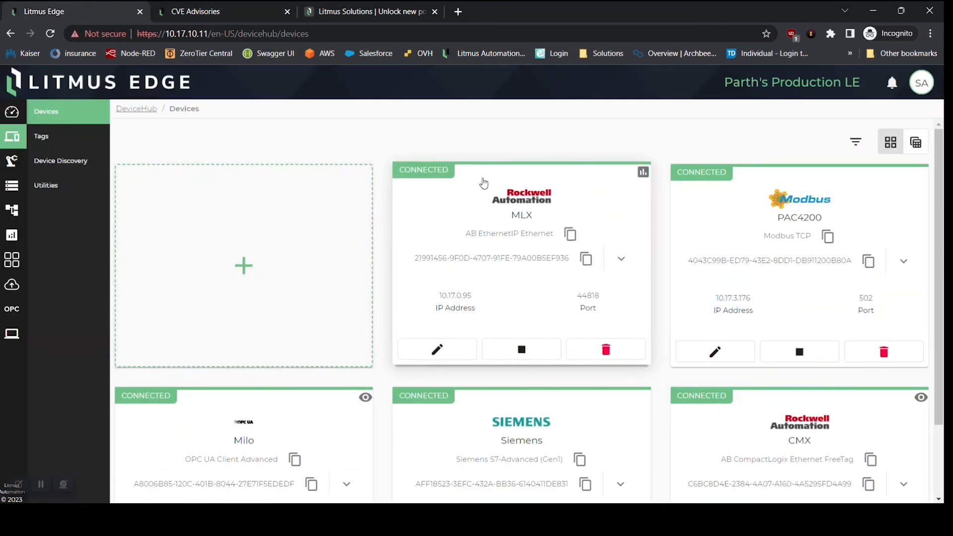
scroll(501, 261, "down", 1)
scroll(501, 261, "down", 2)
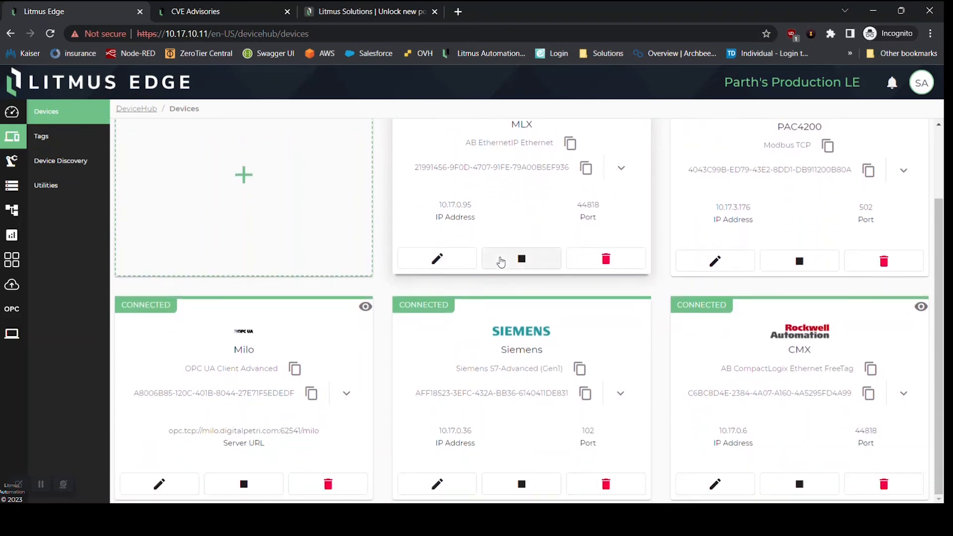
scroll(500, 262, "up", 3)
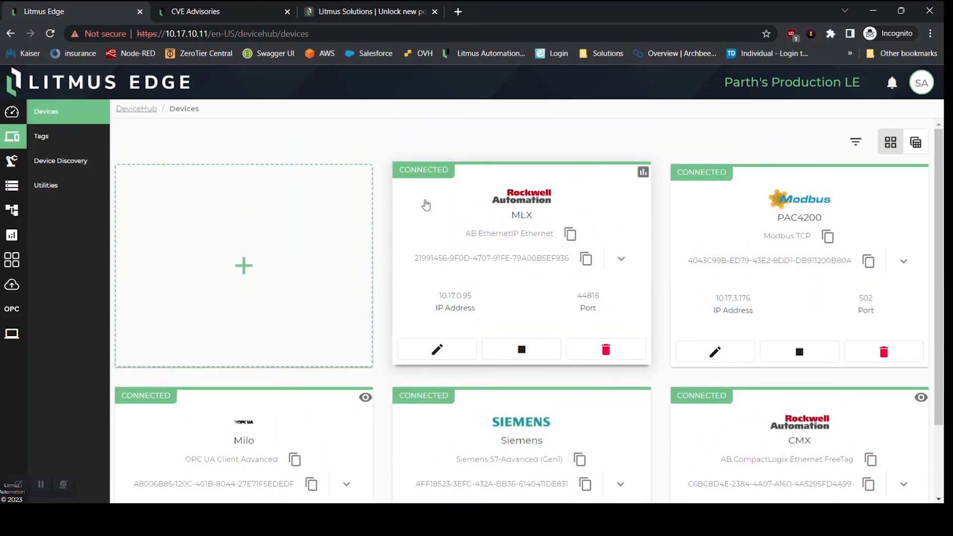
left_click(10, 235)
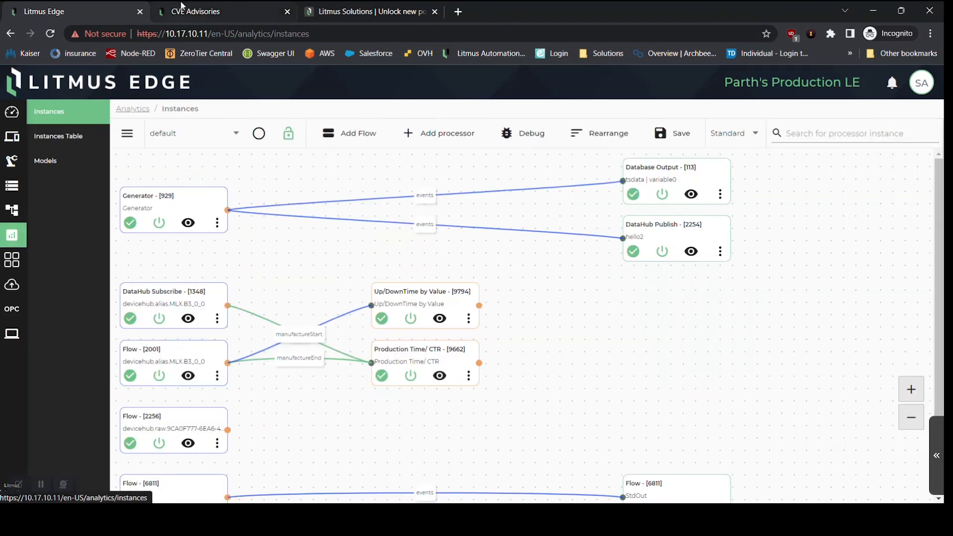
Switch to the CVE Advisory Report and examine the Siemens devices' possible vulnerabilities in the summary and details tables
left_click(193, 10)
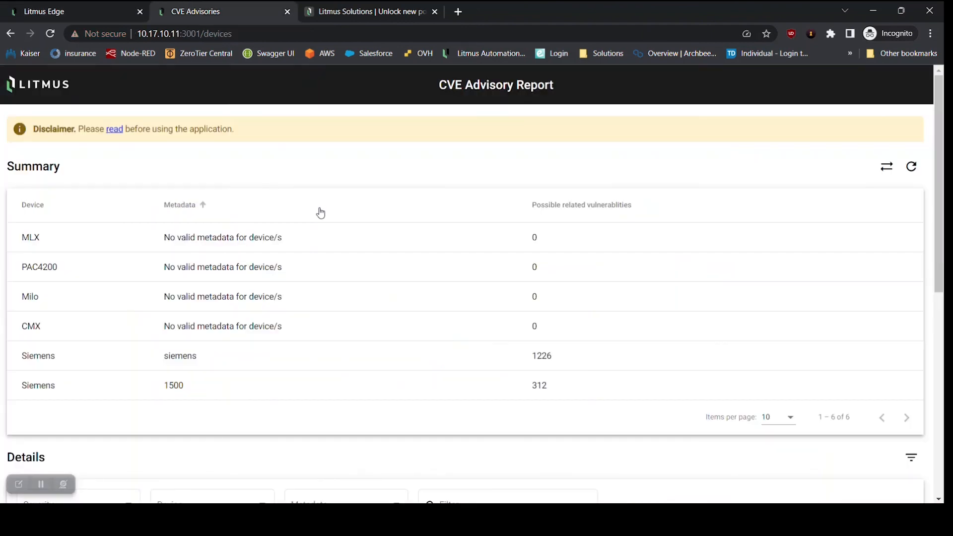
scroll(320, 212, "down", 3)
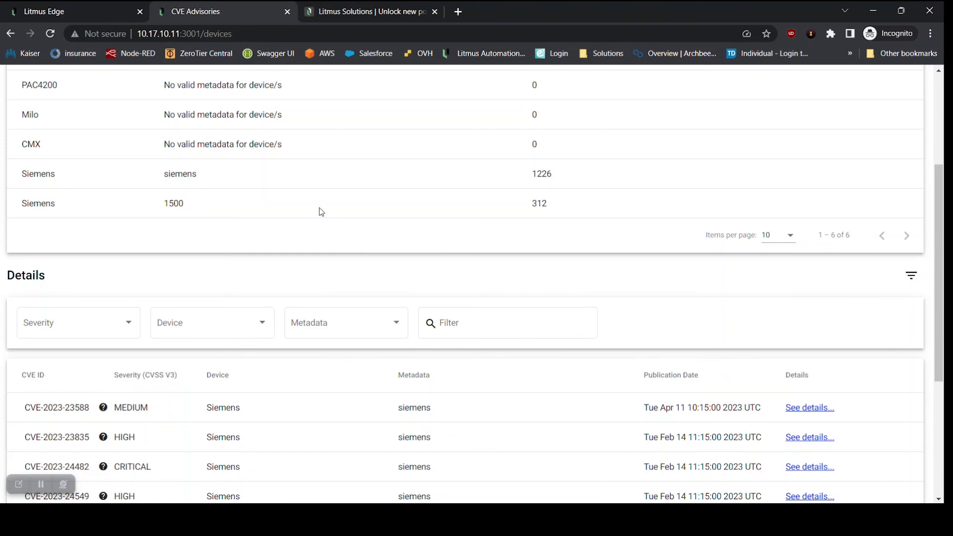
scroll(321, 212, "up", 3)
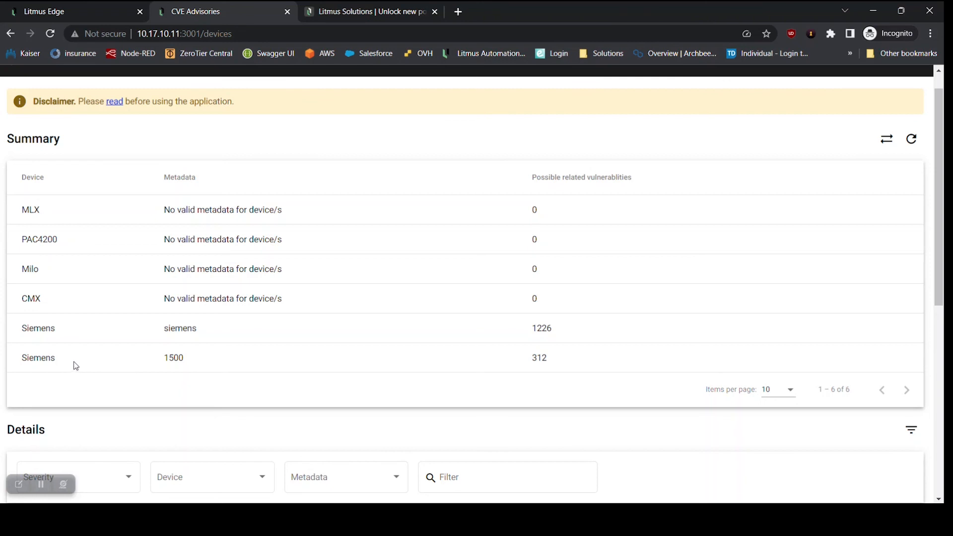
scroll(75, 365, "down", 1)
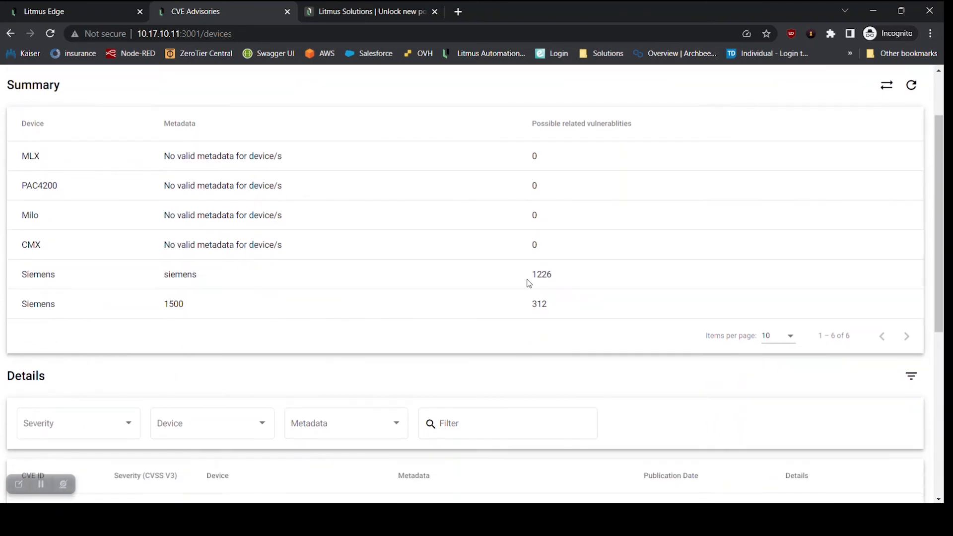
left_click_drag(527, 281, 572, 283)
scroll(570, 282, "down", 3)
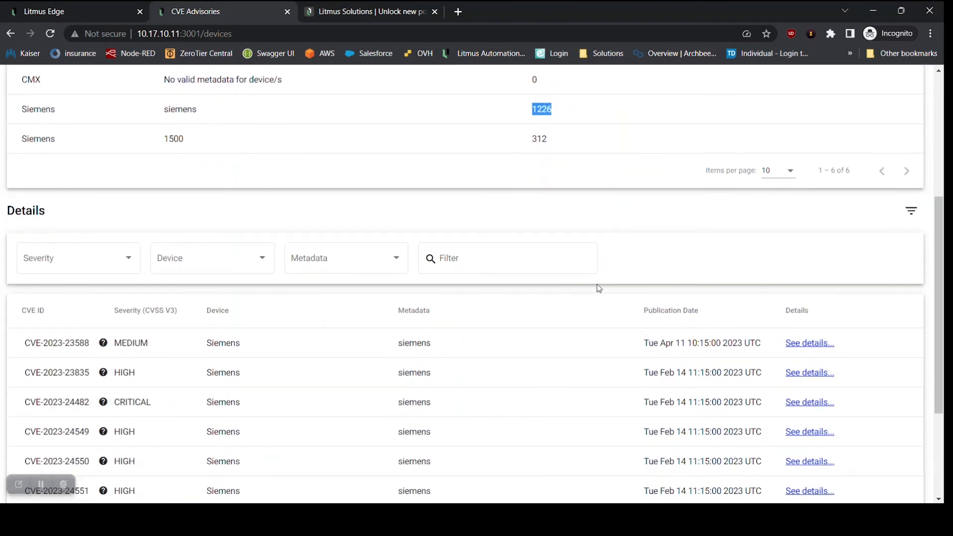
scroll(599, 289, "up", 5)
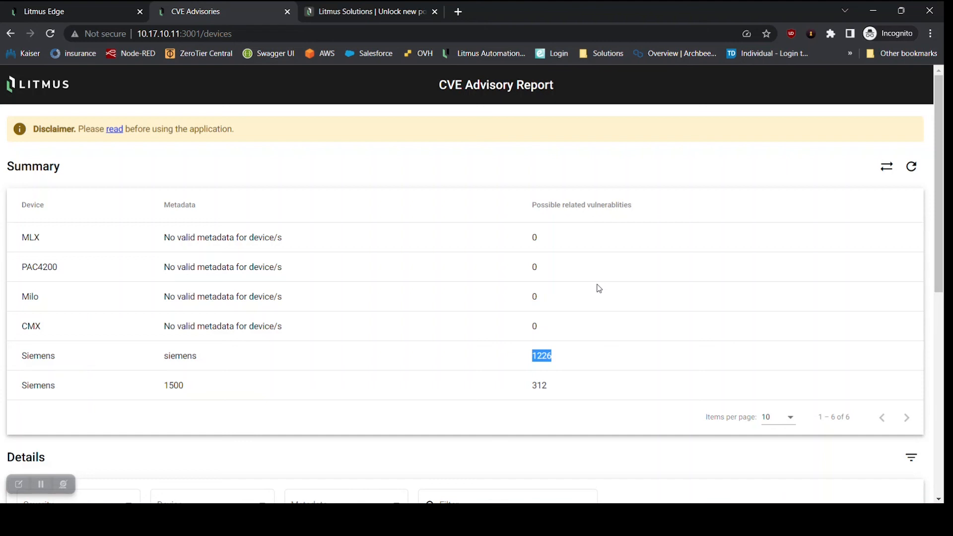
Switch to Litmus Edge, examine the sparkplugedgenode-CF container's log and return to the containers list
left_click(99, 11)
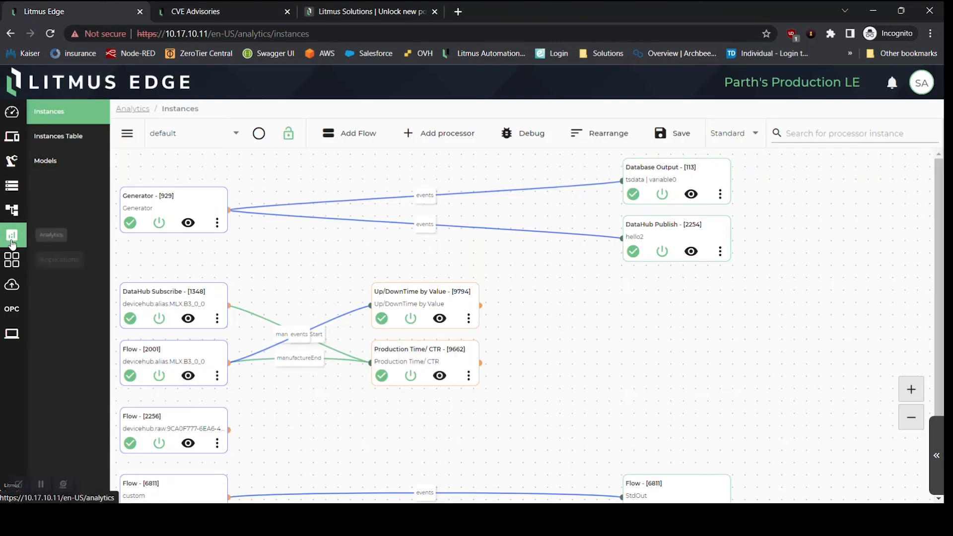
left_click(13, 261)
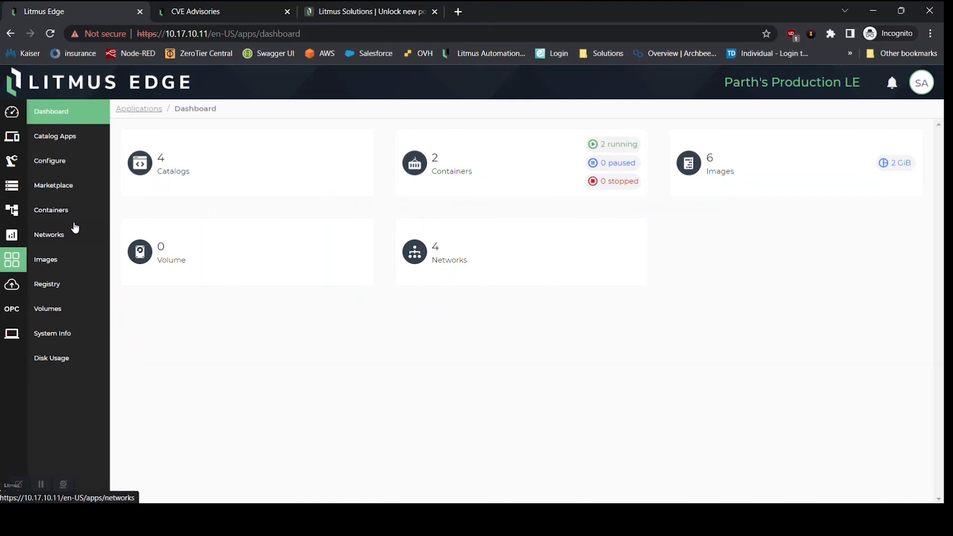
left_click(69, 216)
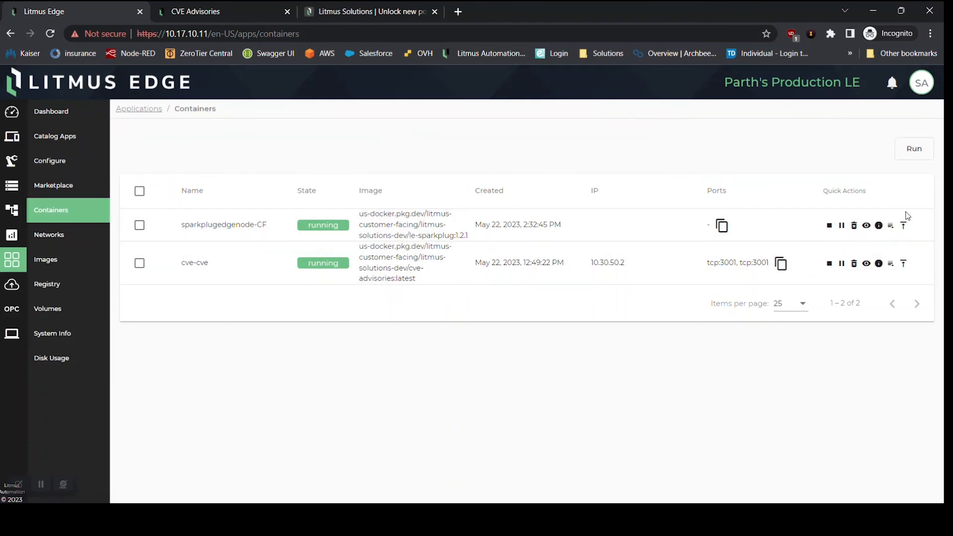
left_click(866, 226)
scroll(385, 287, "down", 2)
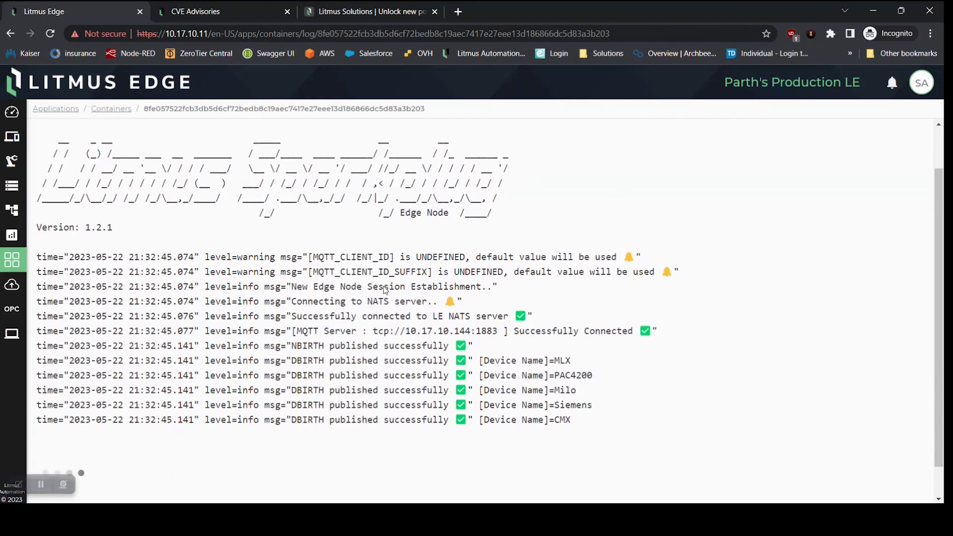
scroll(385, 289, "up", 1)
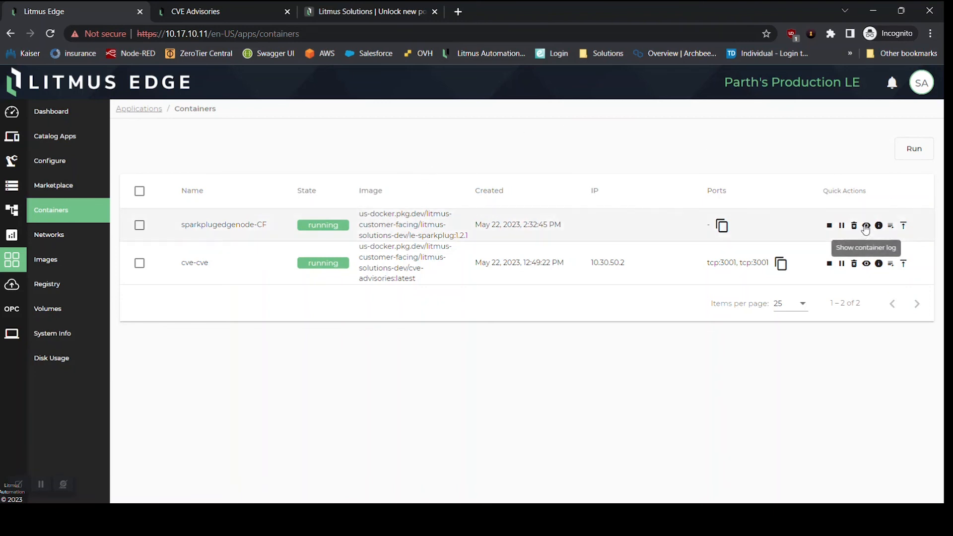
Reopen the sparkplugedgenode-CF container's log and check its connection and birth messages
left_click(865, 227)
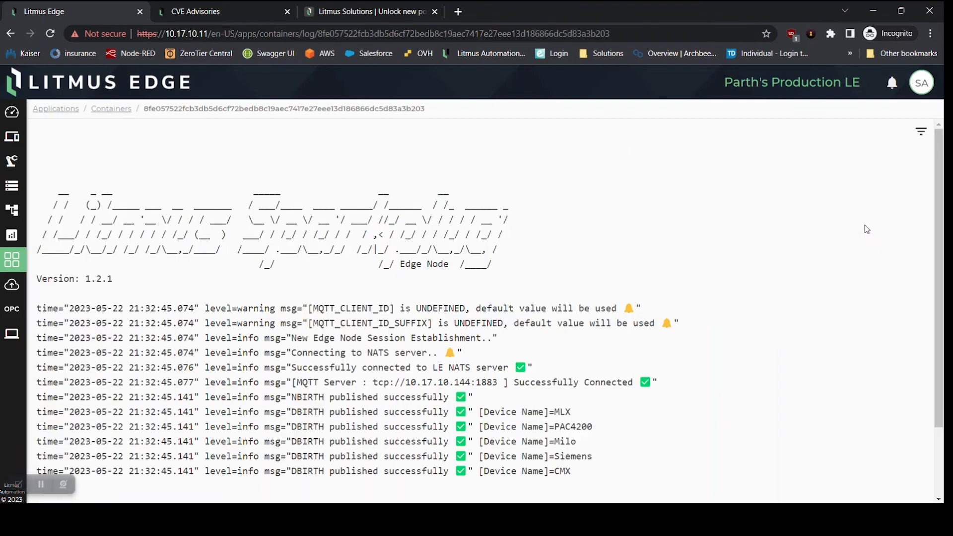
scroll(359, 294, "down", 1)
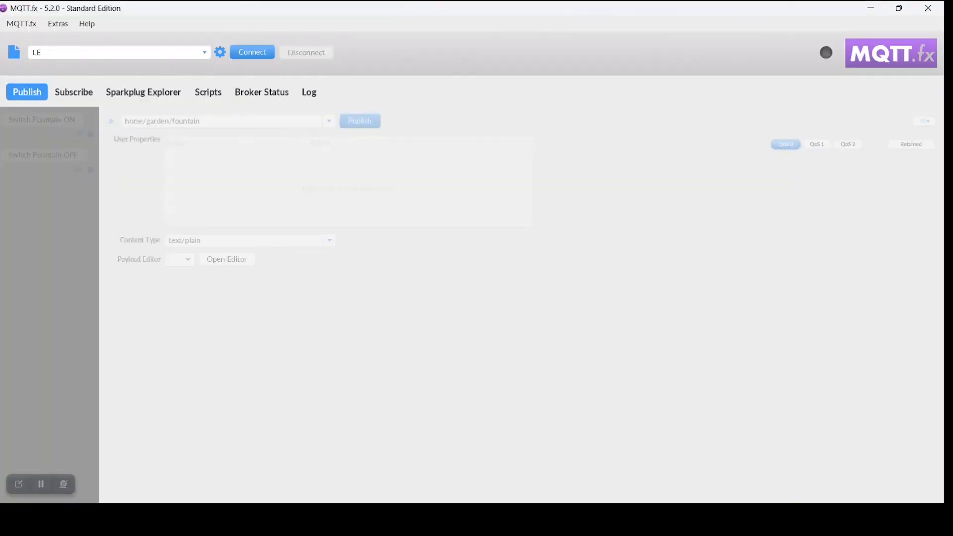
Switch to MQTT.fx, connect to the LE broker and receive messages in Sparkplug Explorer, closing the connection when done
left_click(255, 54)
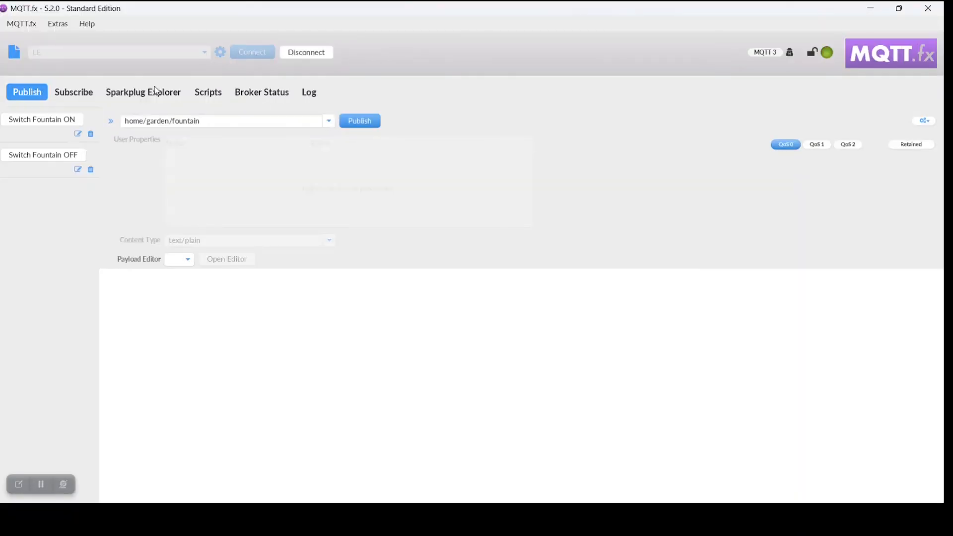
left_click(154, 92)
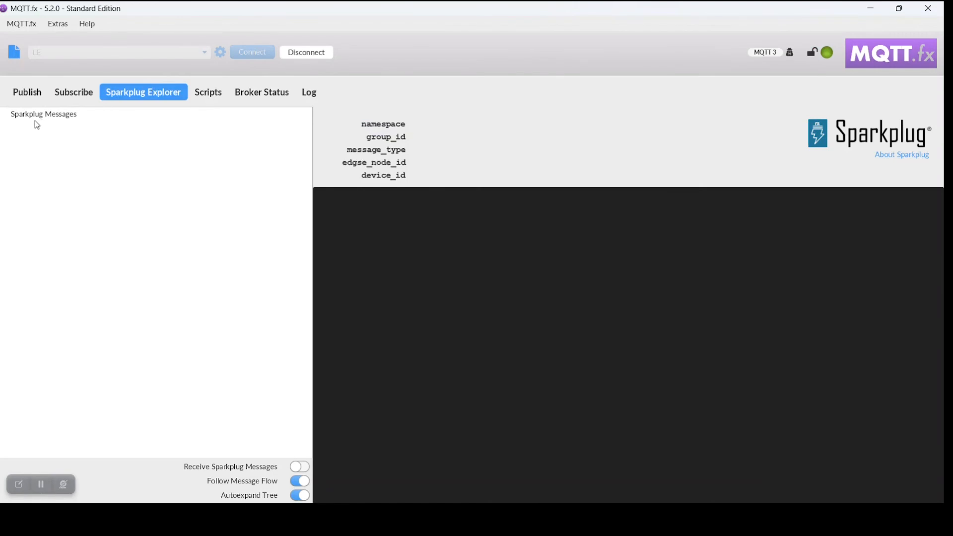
left_click(301, 466)
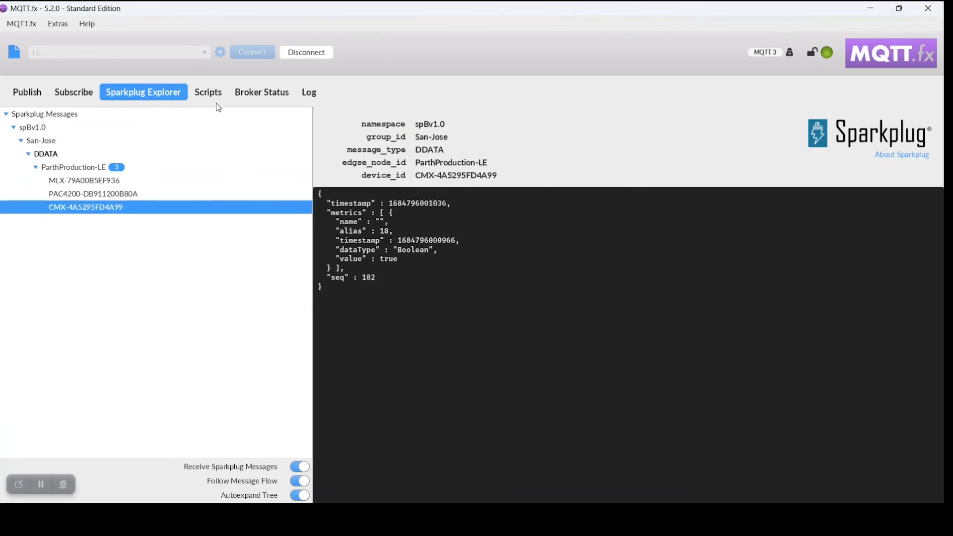
left_click(300, 56)
left_click(874, 8)
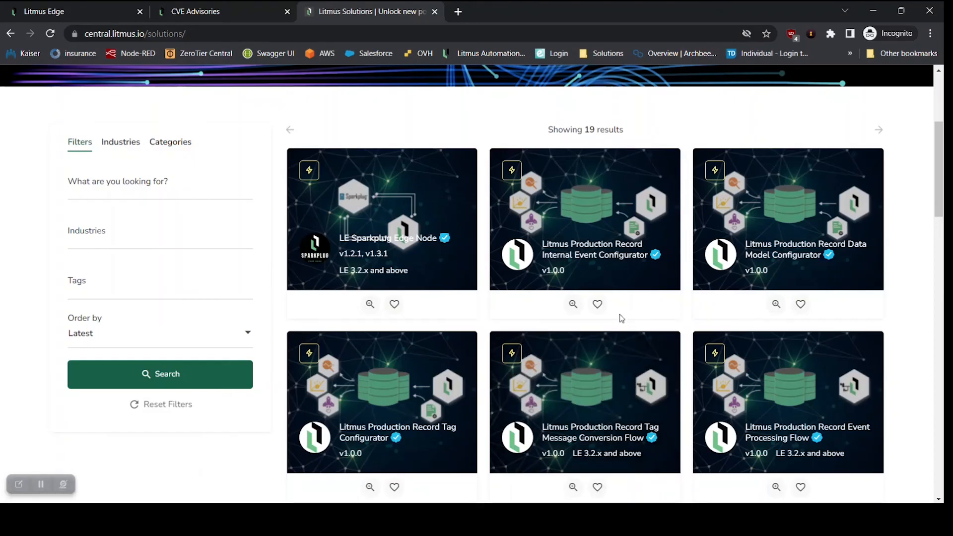
Browse the Production Record entries in Litmus Central's Solutions catalog and view the Litmus Production Record Creator/Updater's database setup
scroll(621, 318, "down", 1)
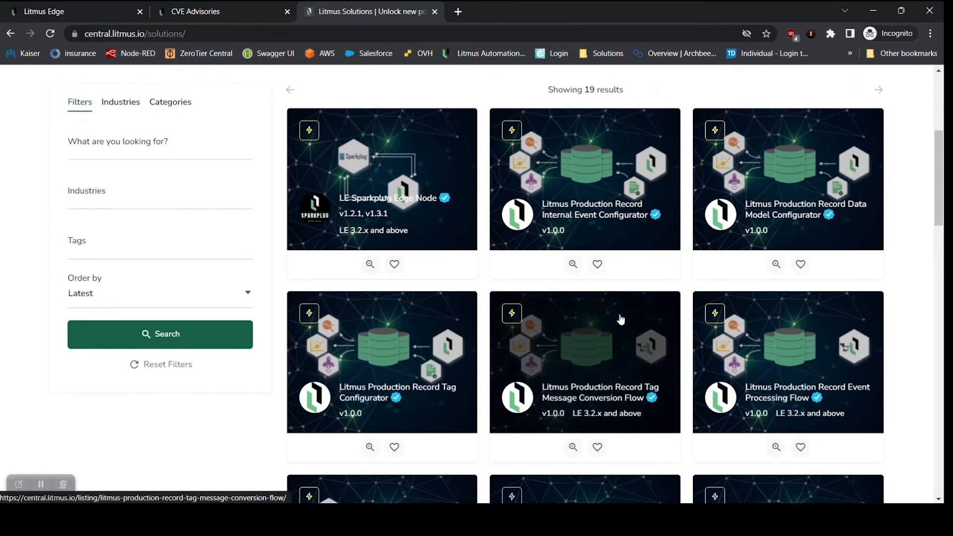
scroll(621, 318, "down", 2)
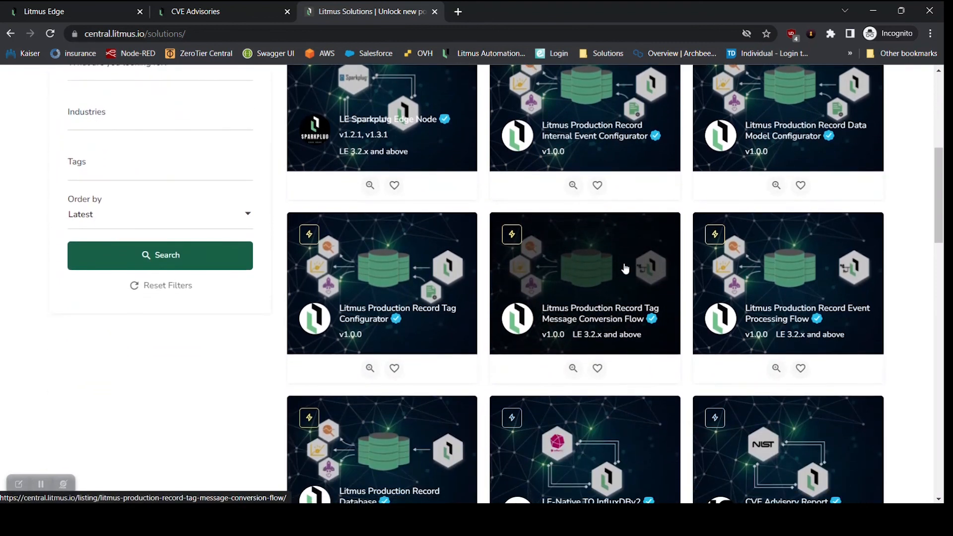
scroll(625, 269, "down", 3)
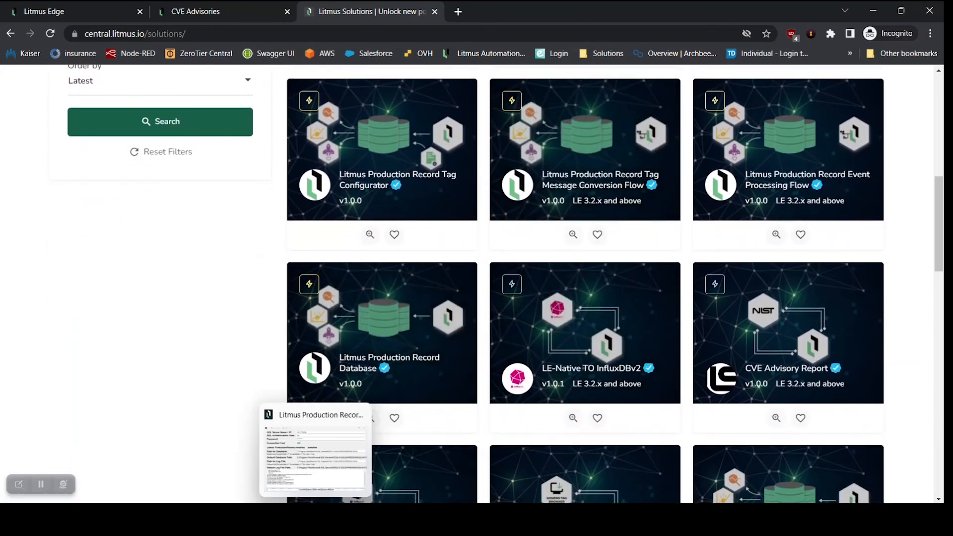
left_click(314, 518)
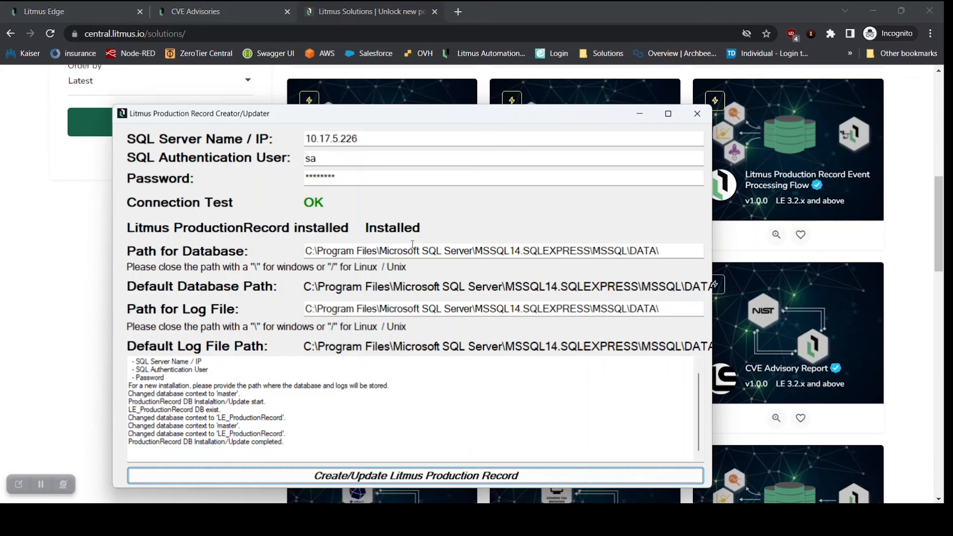
left_click(639, 113)
Look through the remaining solutions in the catalog and go to the Products page
scroll(388, 297, "down", 15)
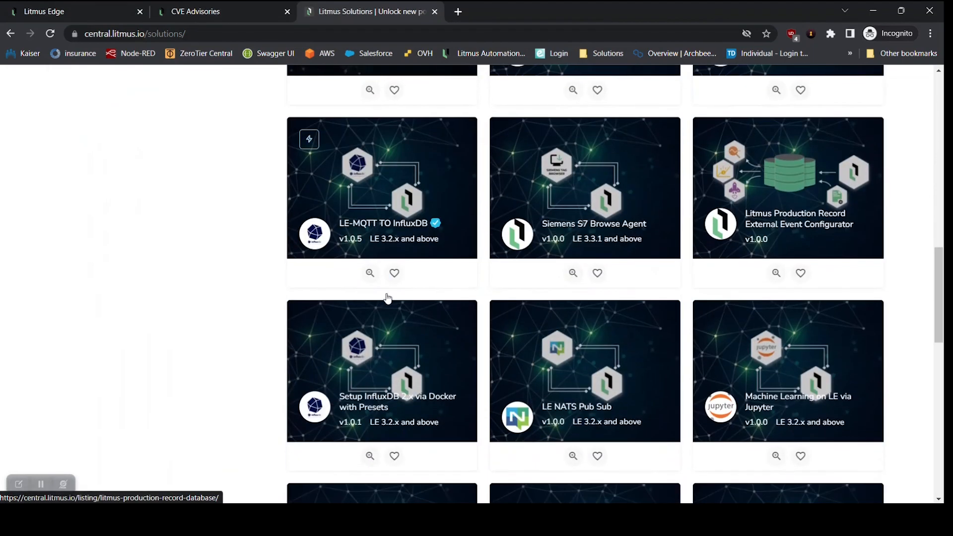
scroll(388, 298, "up", 15)
scroll(388, 296, "up", 10)
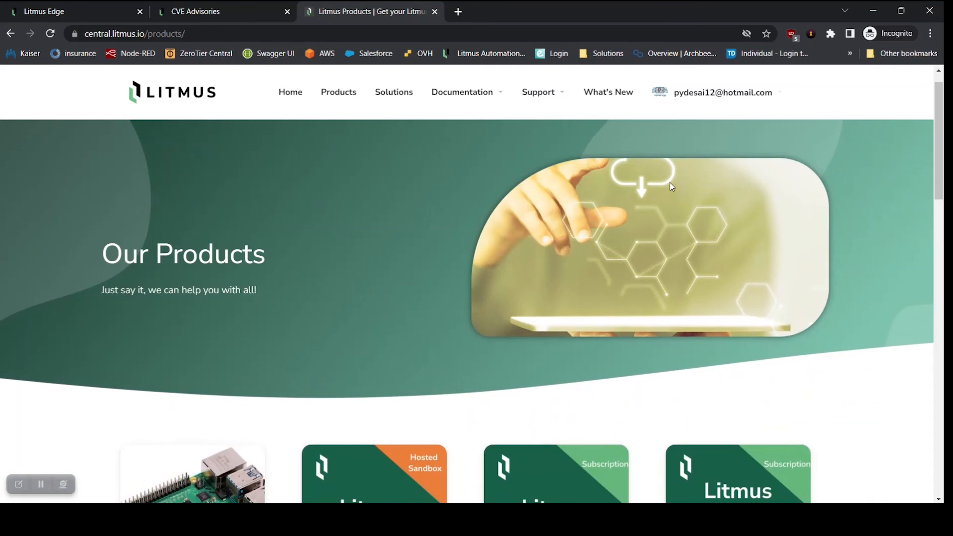
Browse the Litmus Edge and Litmus Edge Manager offerings, glance at the account options and reload the Products page
scroll(670, 186, "down", 2)
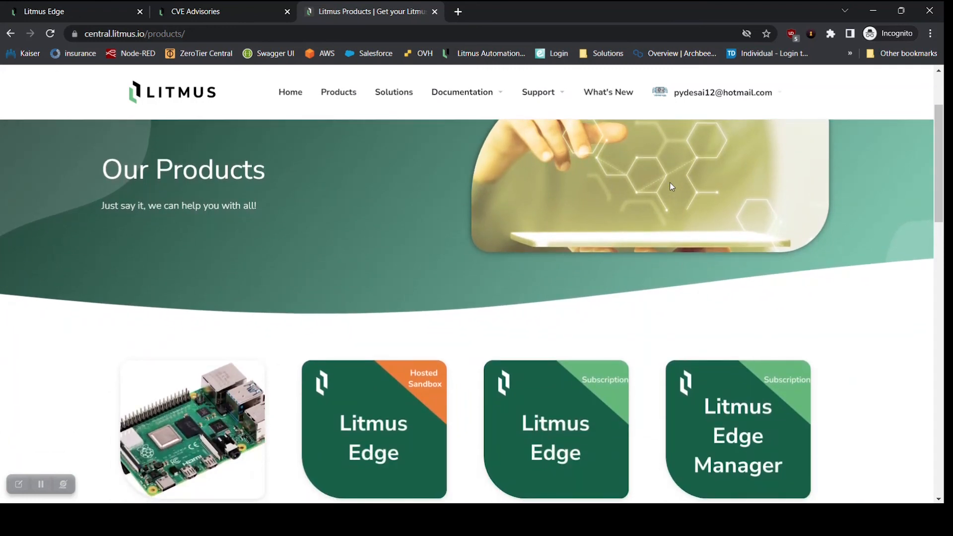
scroll(670, 184, "down", 2)
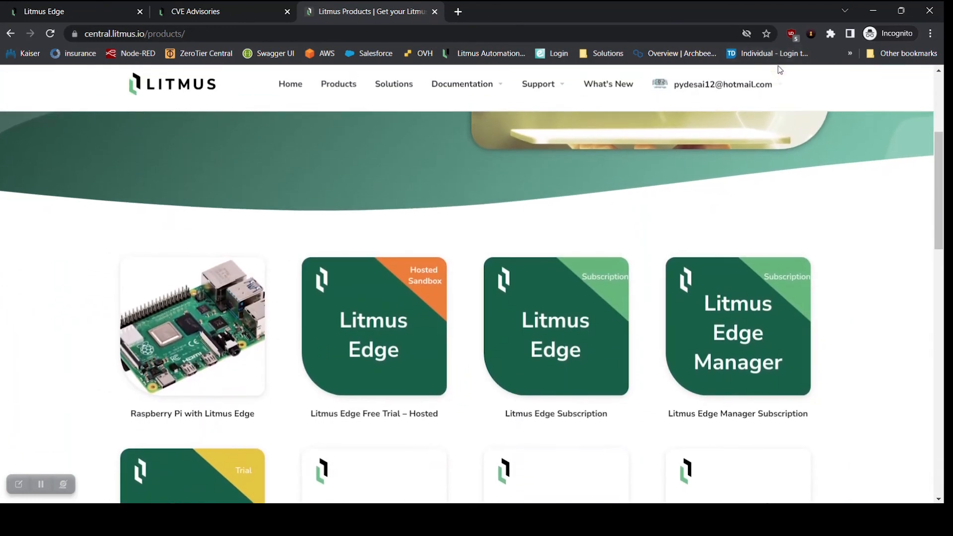
mouse_move(723, 77)
scroll(749, 164, "down", 1)
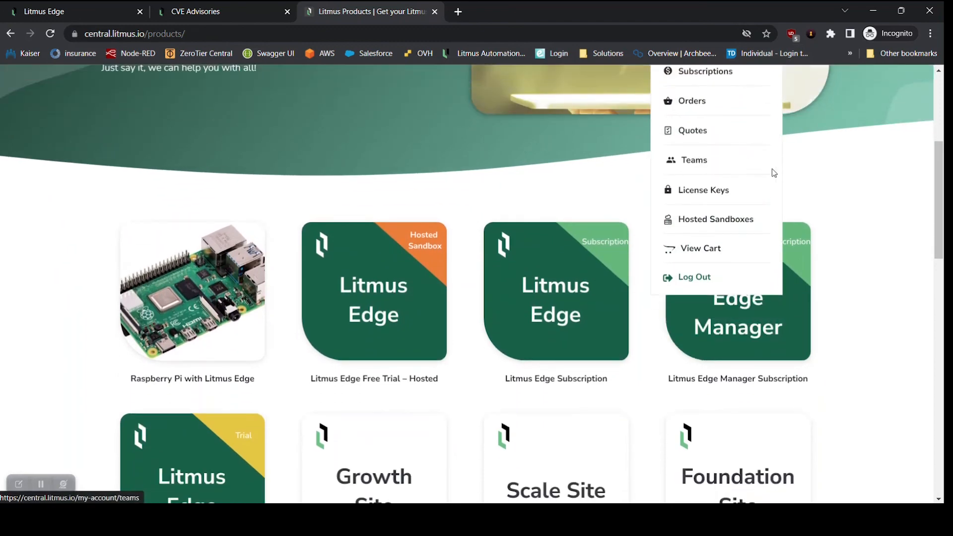
scroll(819, 238, "up", 3)
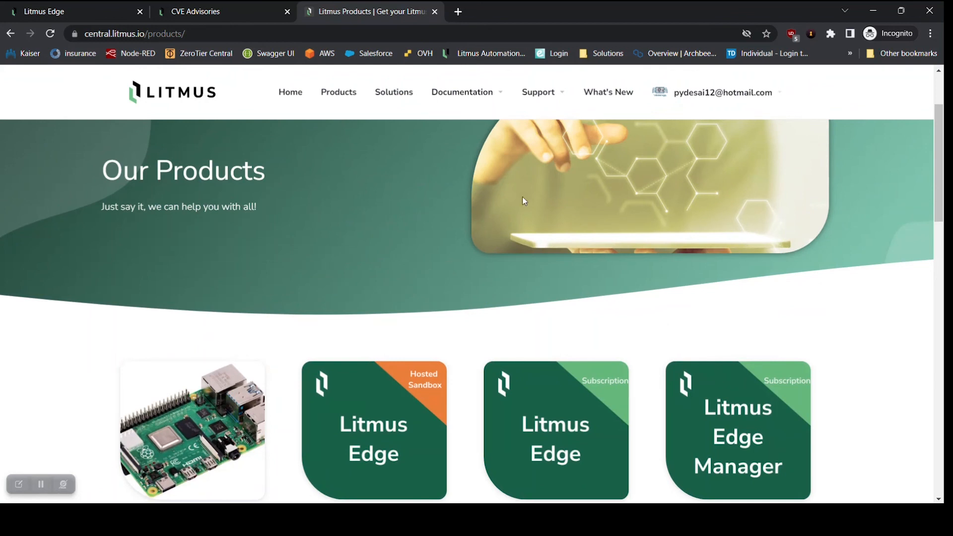
left_click(329, 97)
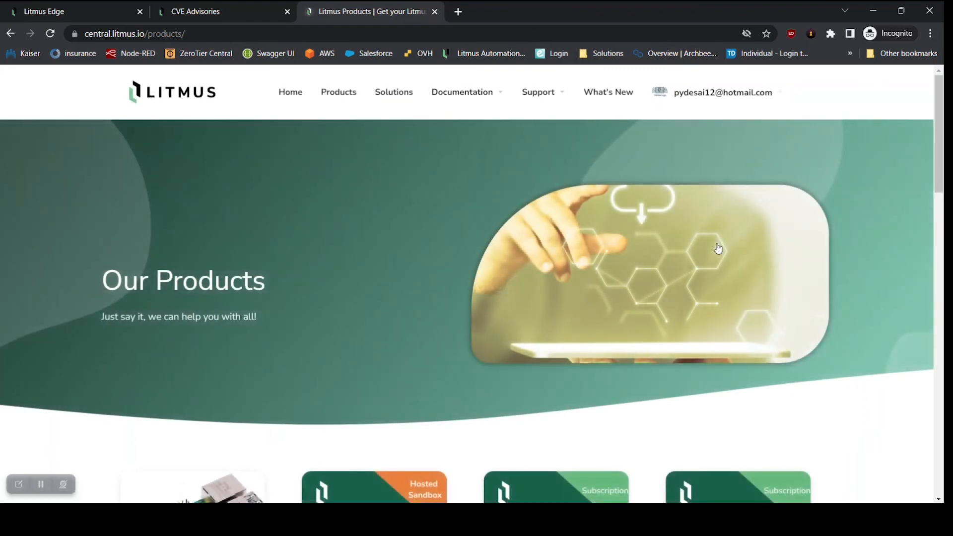
Review the account options, such as Teams, License Keys and Hosted Sandboxes, and the available Support resources
mouse_move(744, 102)
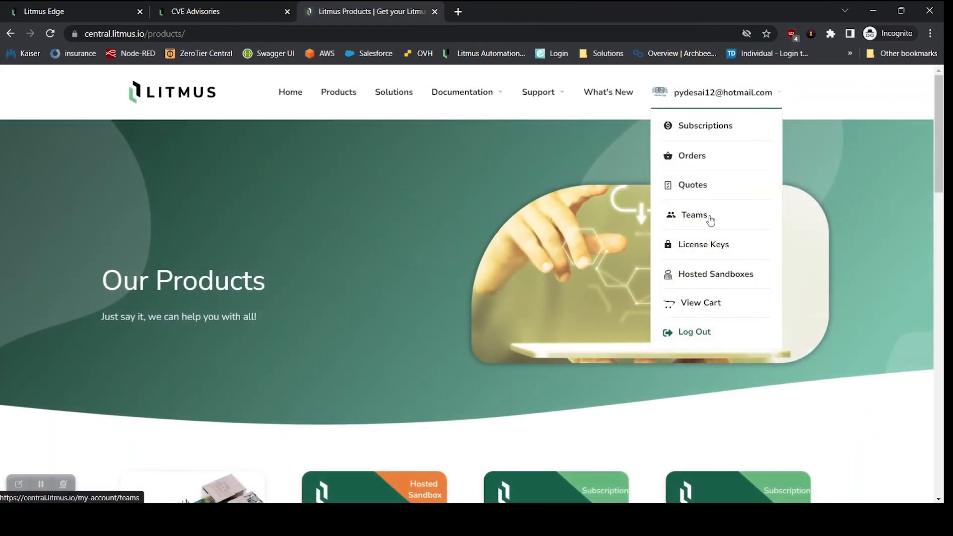
scroll(711, 221, "down", 2)
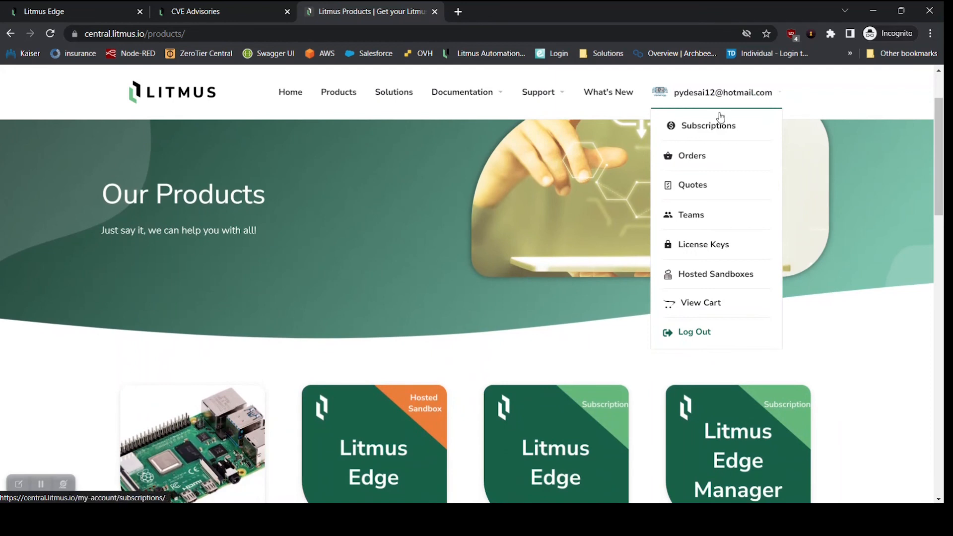
mouse_move(472, 100)
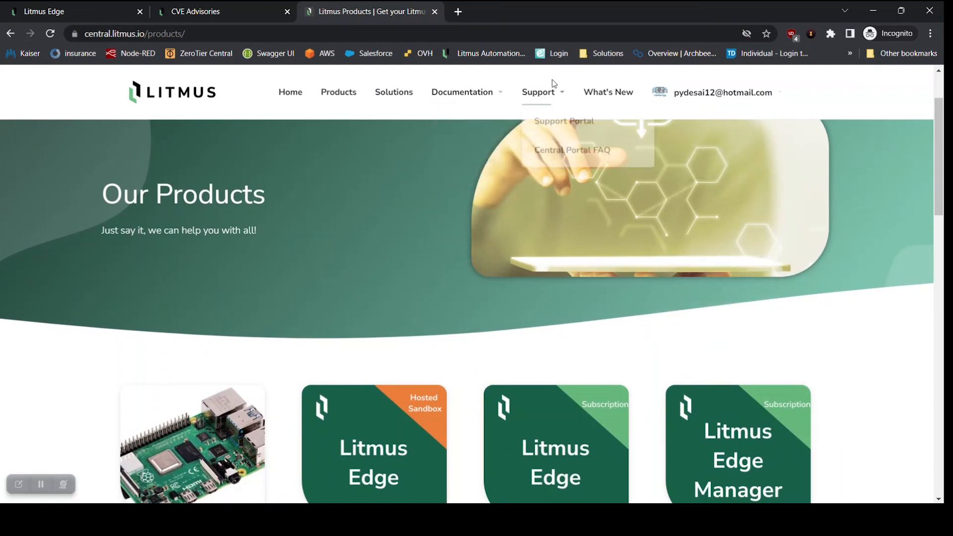
mouse_move(546, 98)
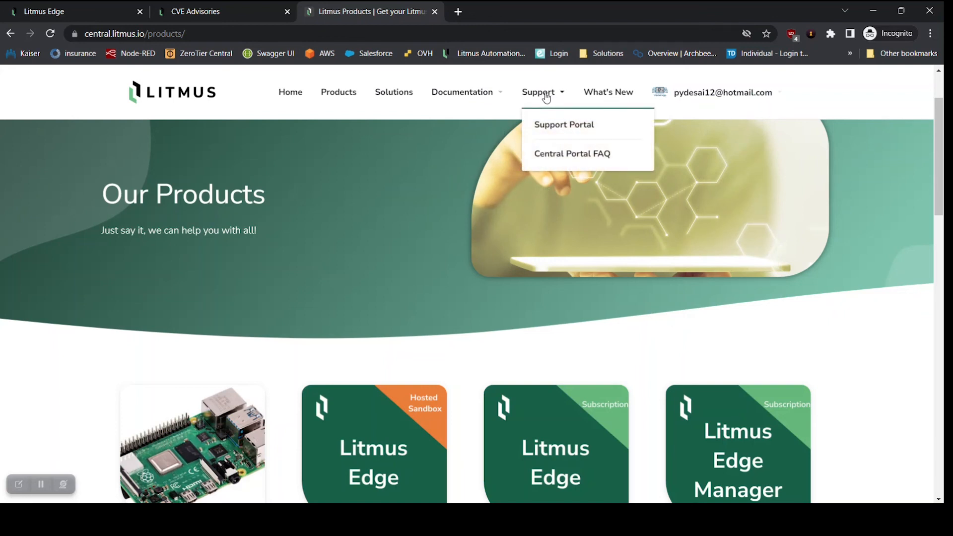